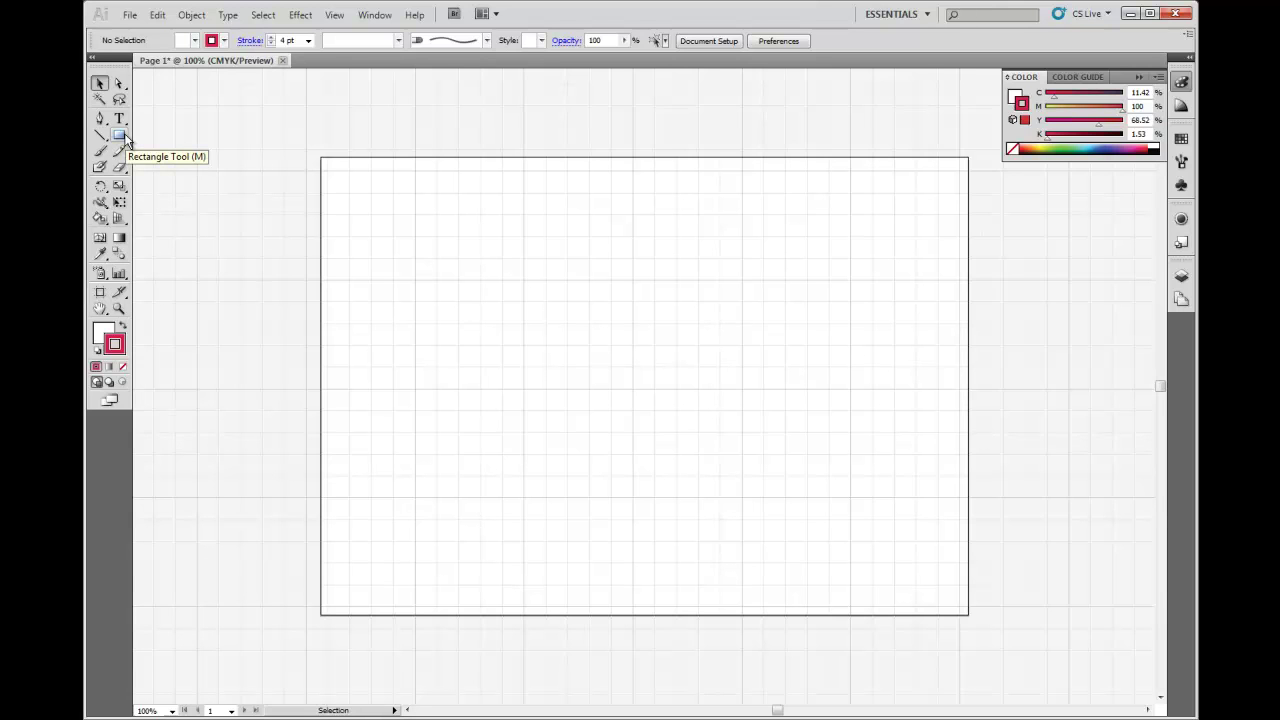
- Pick the Polygon tool from the Rectangle tool's flyout in the toolbox
drag(126, 140, 185, 188)
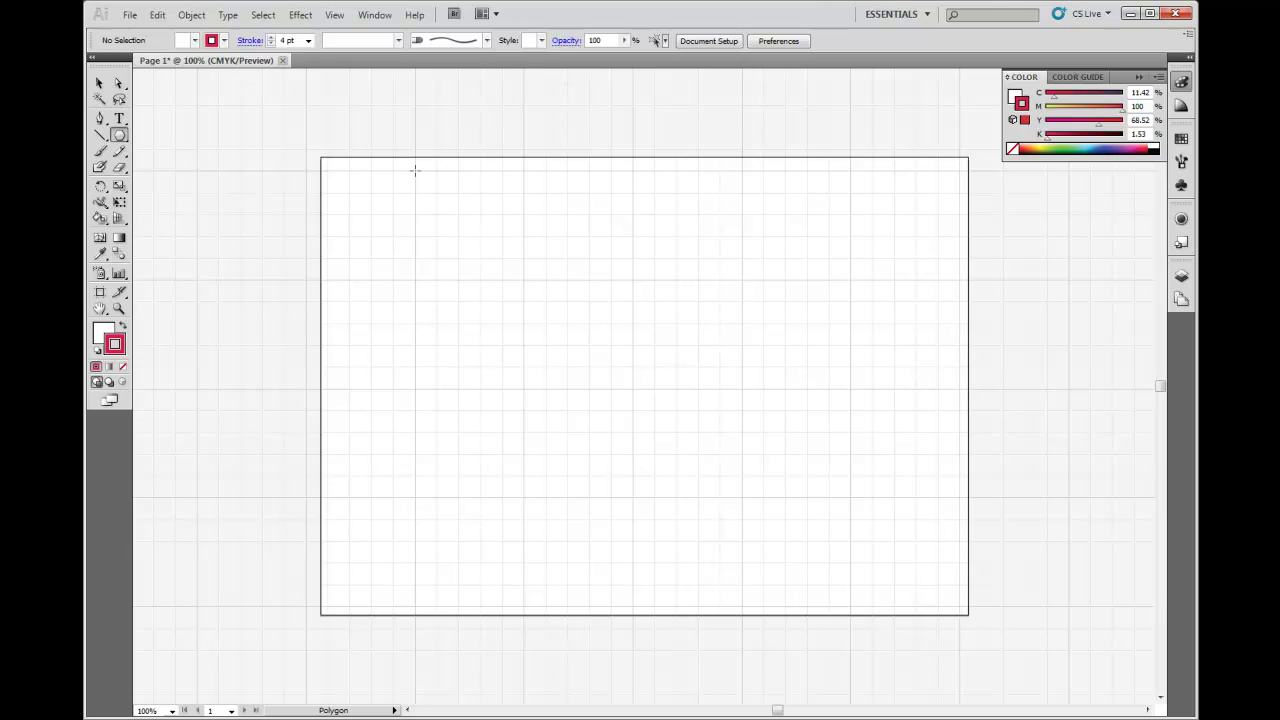
- Create a triangle with Radius 25 mm and 3 sides near the artboard's top-left
click(415, 170)
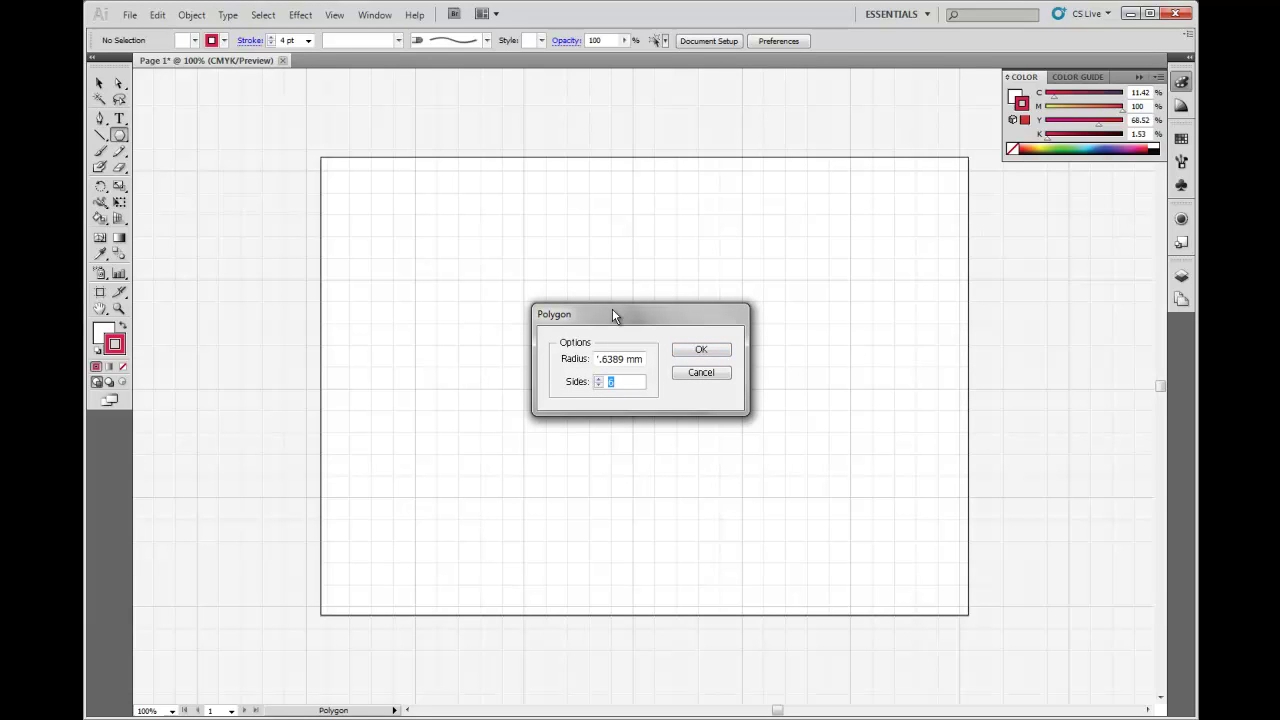
click(627, 358)
key(BackSpace)
key(BackSpace)
key(BackSpace)
key(BackSpace)
key(BackSpace)
key(BackSpace)
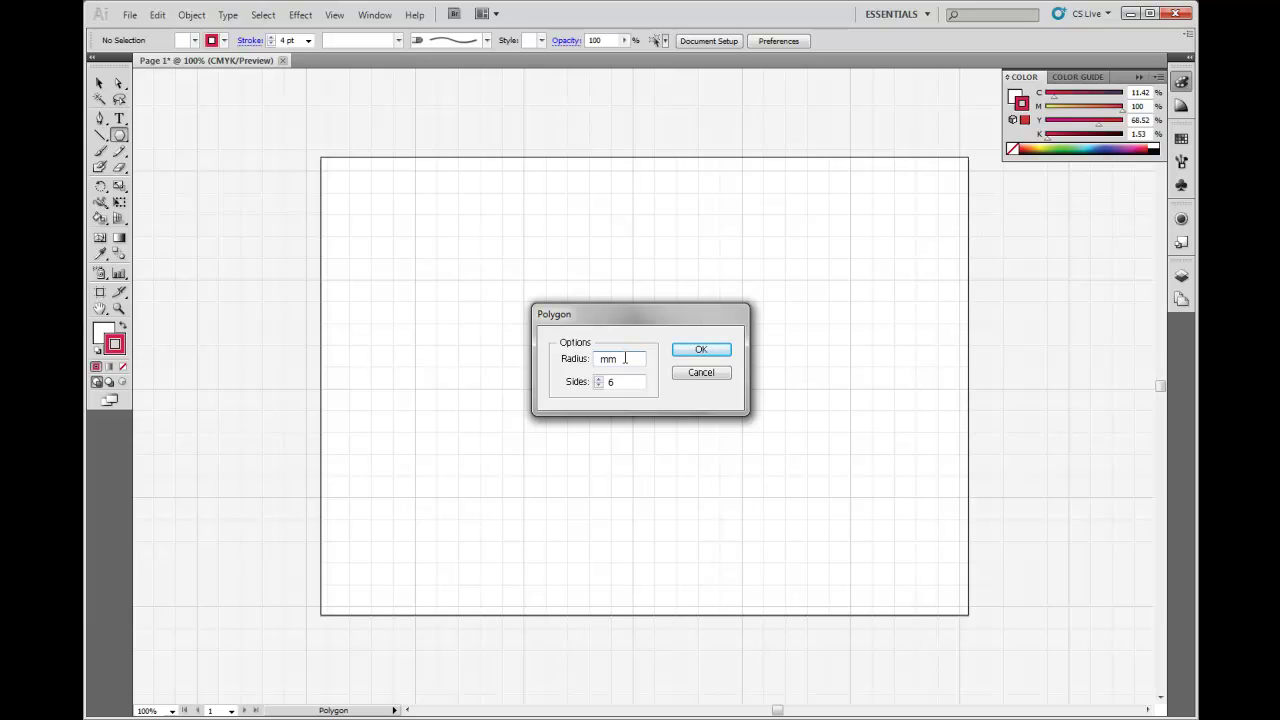
text(25)
click(629, 383)
text(3)
click(696, 348)
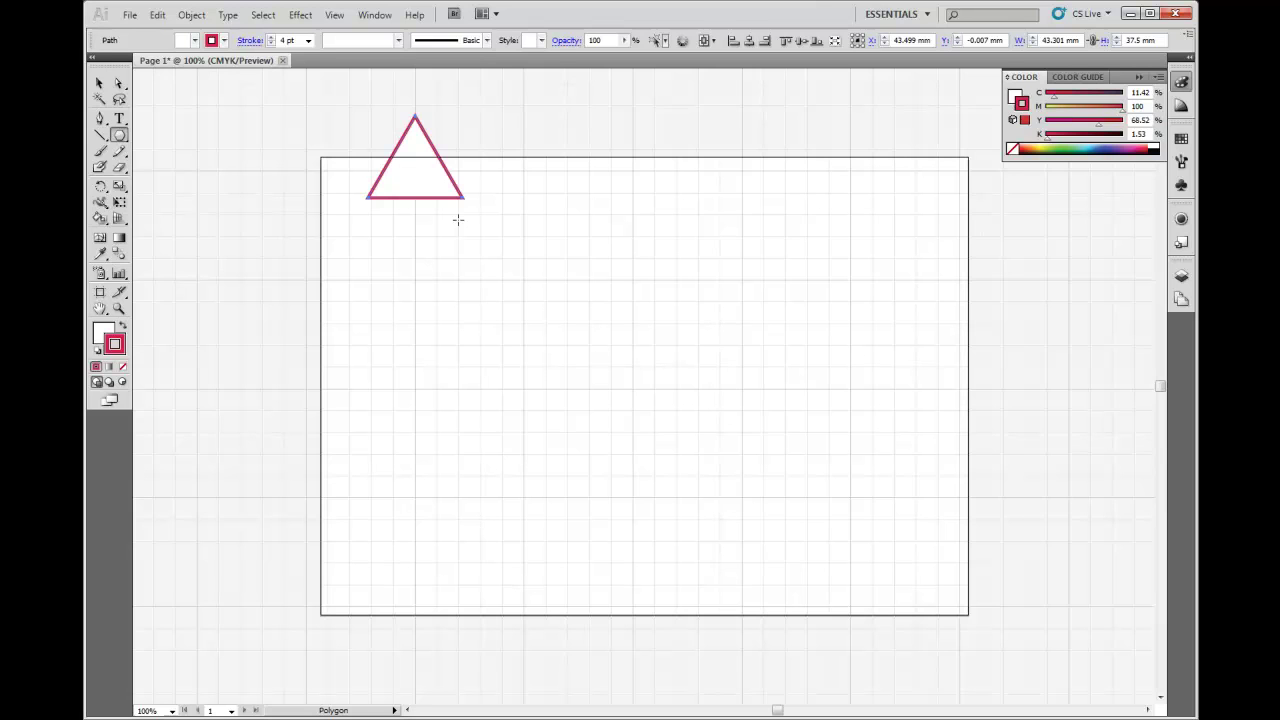
- Add a 5-sided pentagon and a 6-sided hexagon to the right of the triangle
click(533, 171)
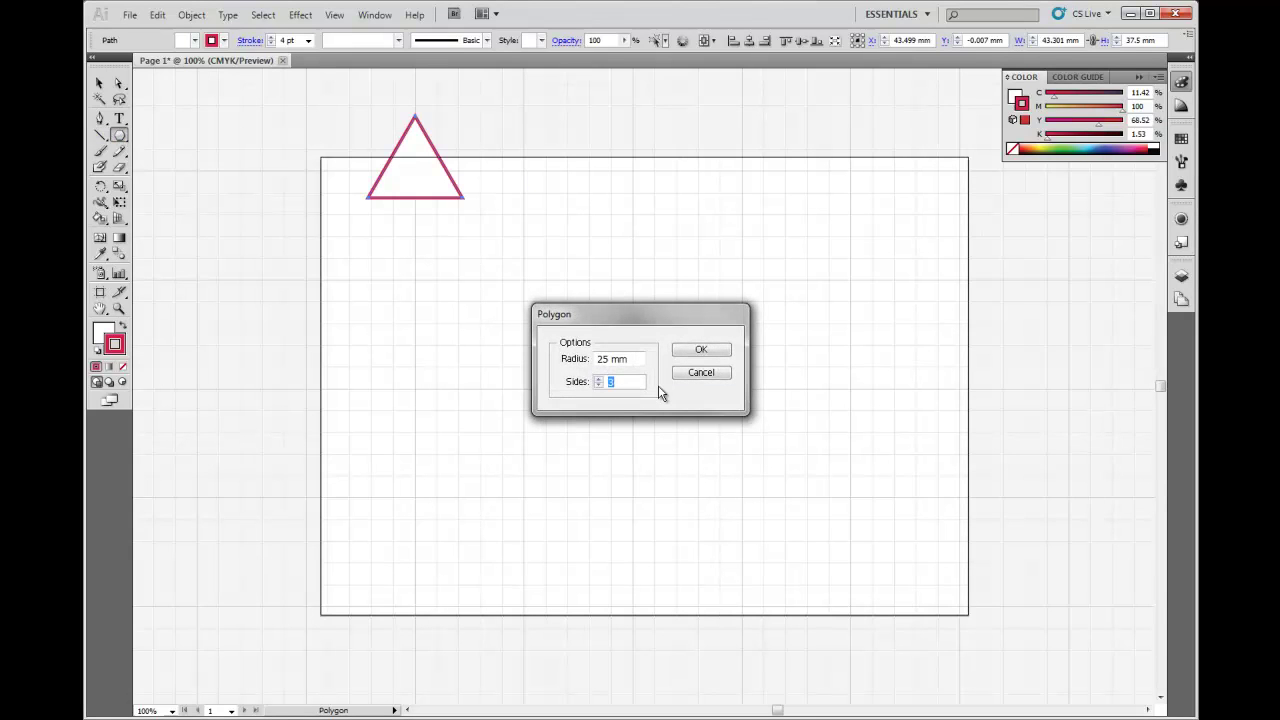
text(5)
key(Return)
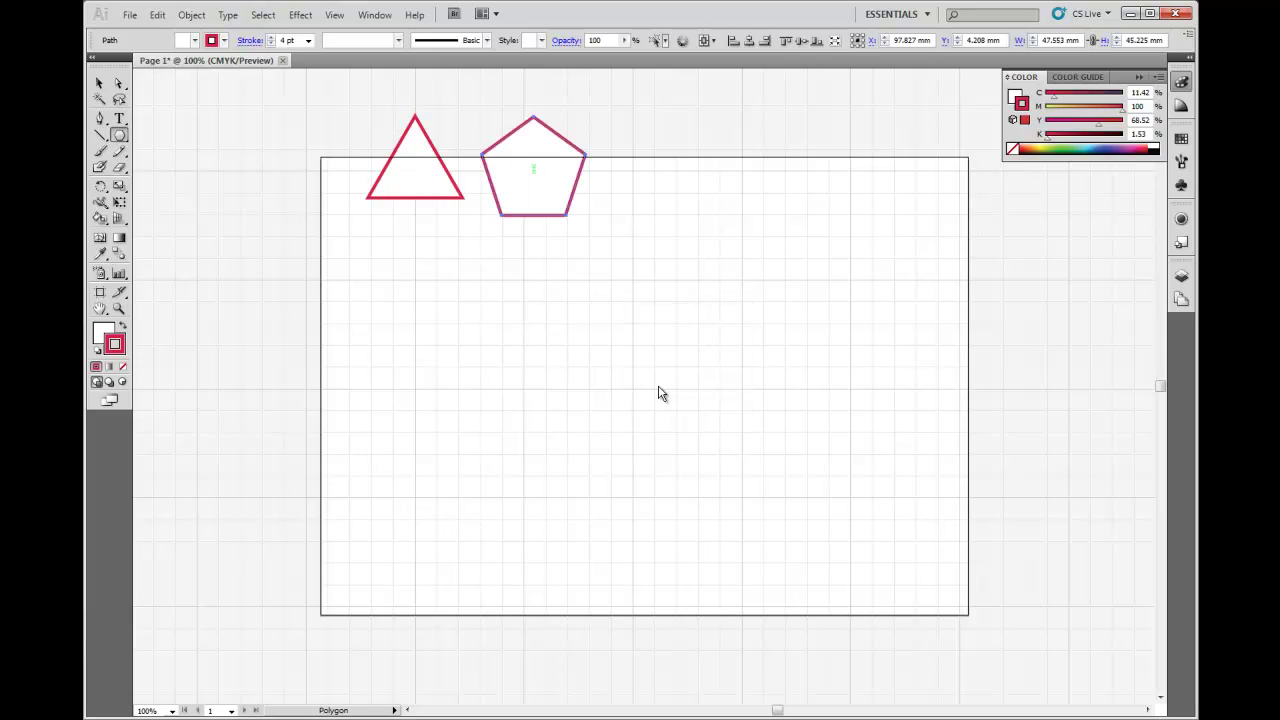
click(663, 140)
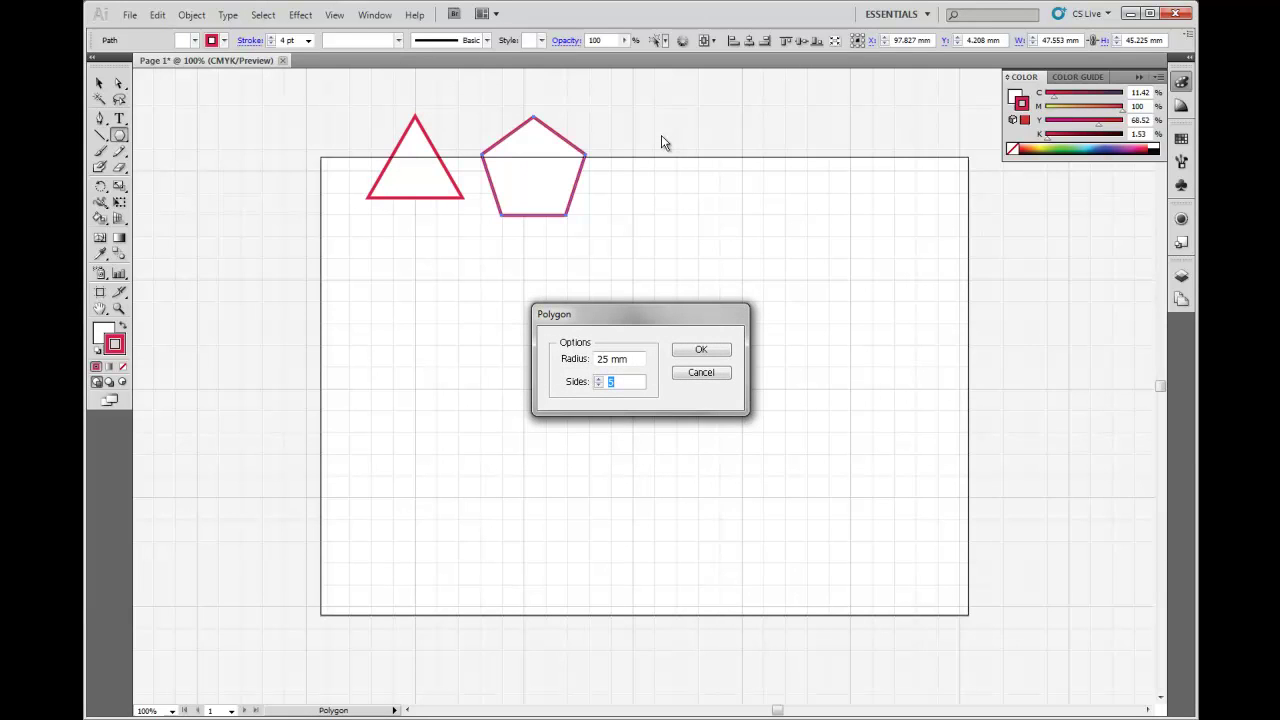
text(6)
key(Return)
- Add a 7-sided heptagon and an 8-sided octagon further right in the row
click(756, 205)
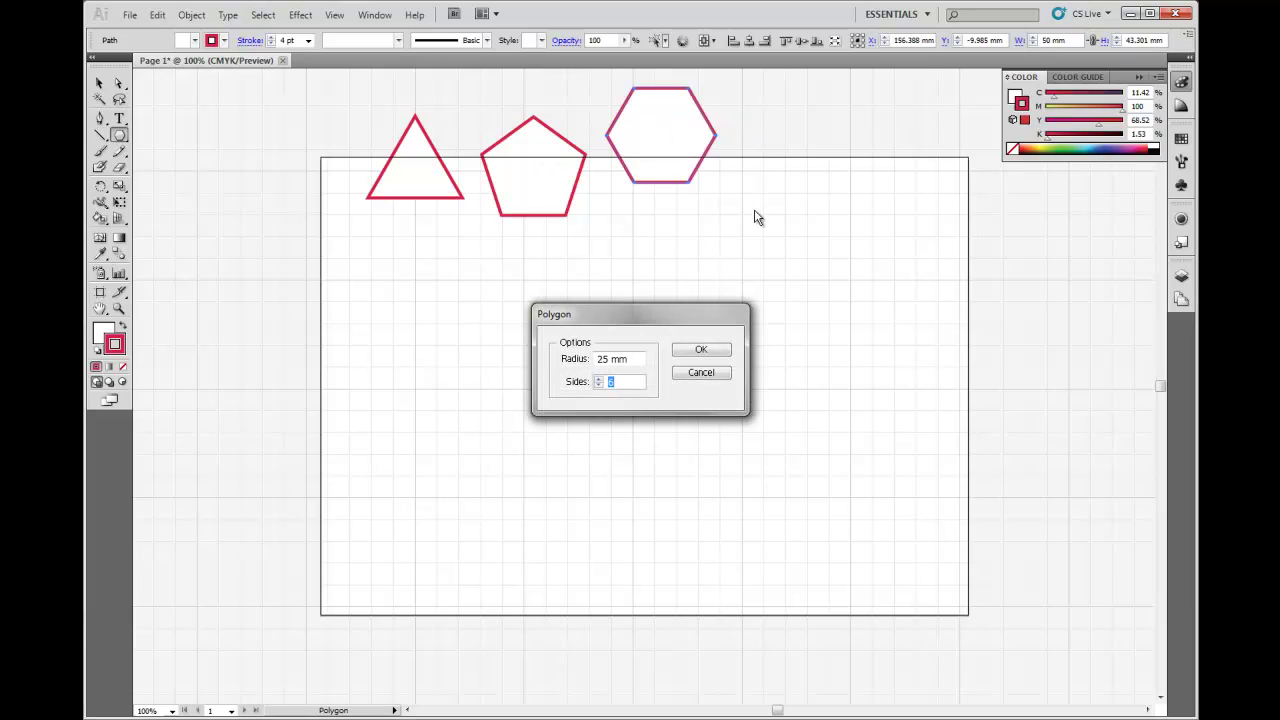
text(7)
key(Return)
click(855, 236)
text(8)
key(Return)
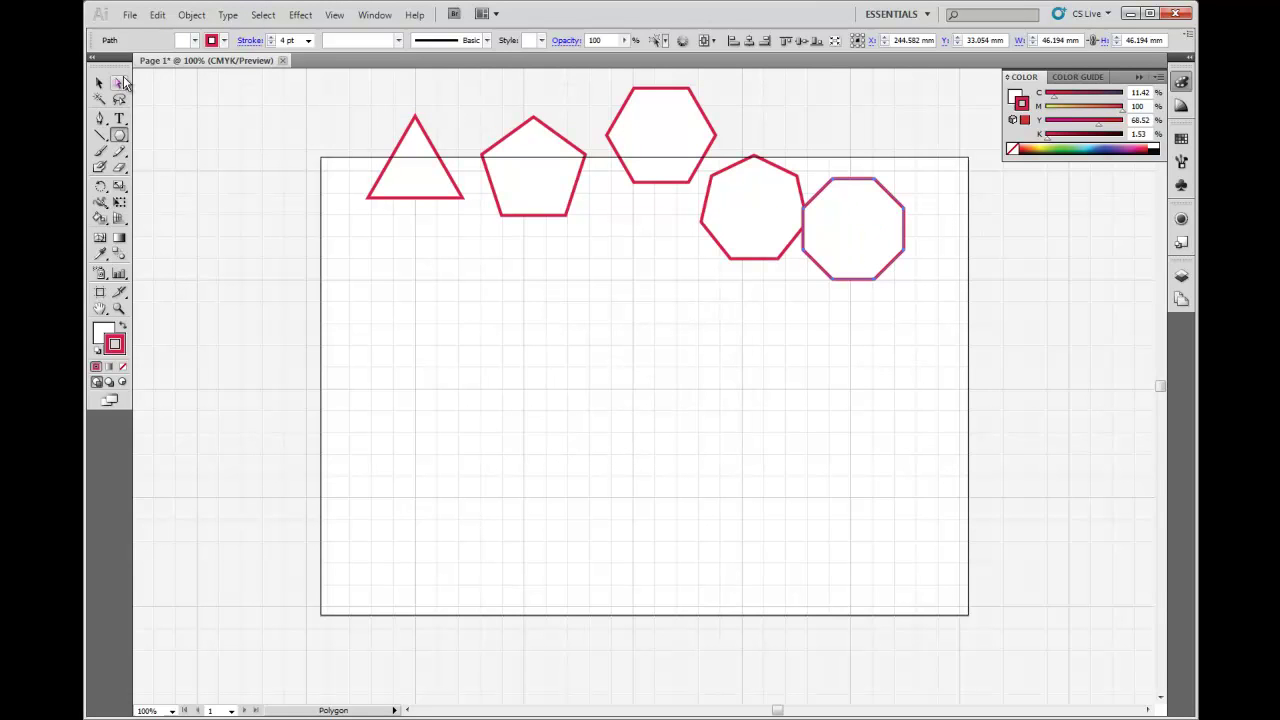
click(99, 82)
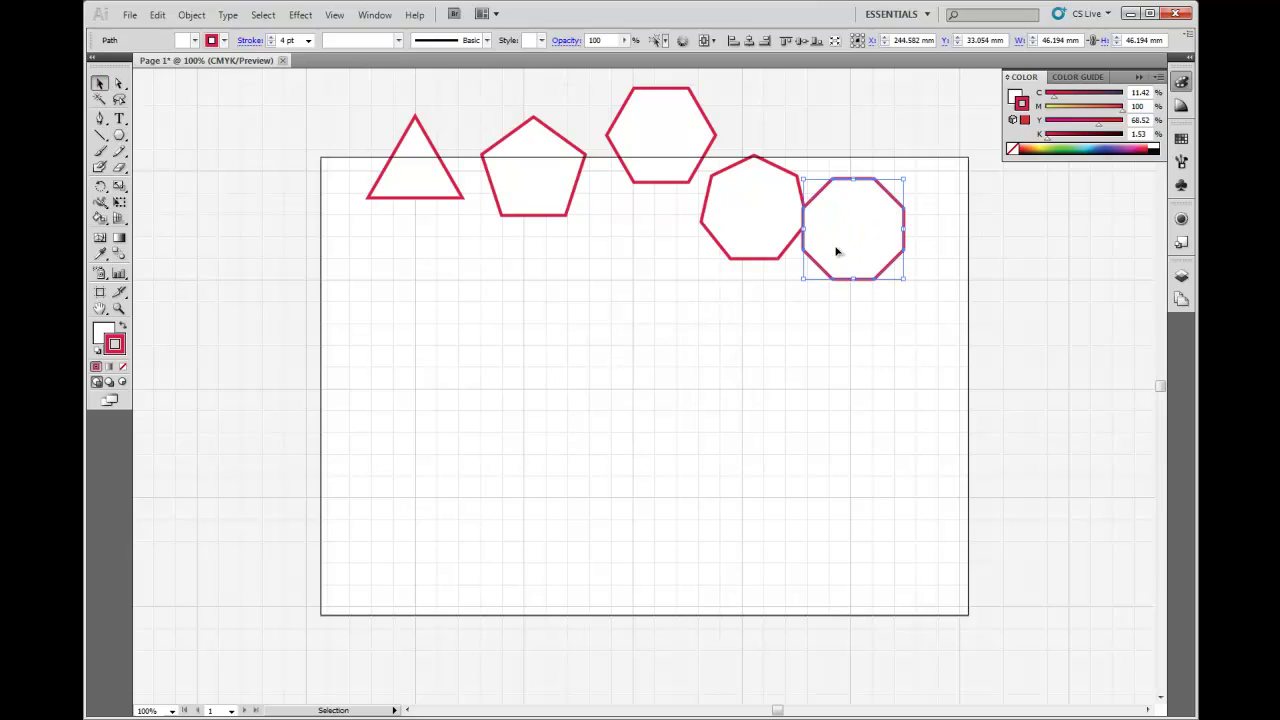
- Drag the octagon up to the top-right and the triangle down to the artboard's left side
drag(891, 276, 926, 186)
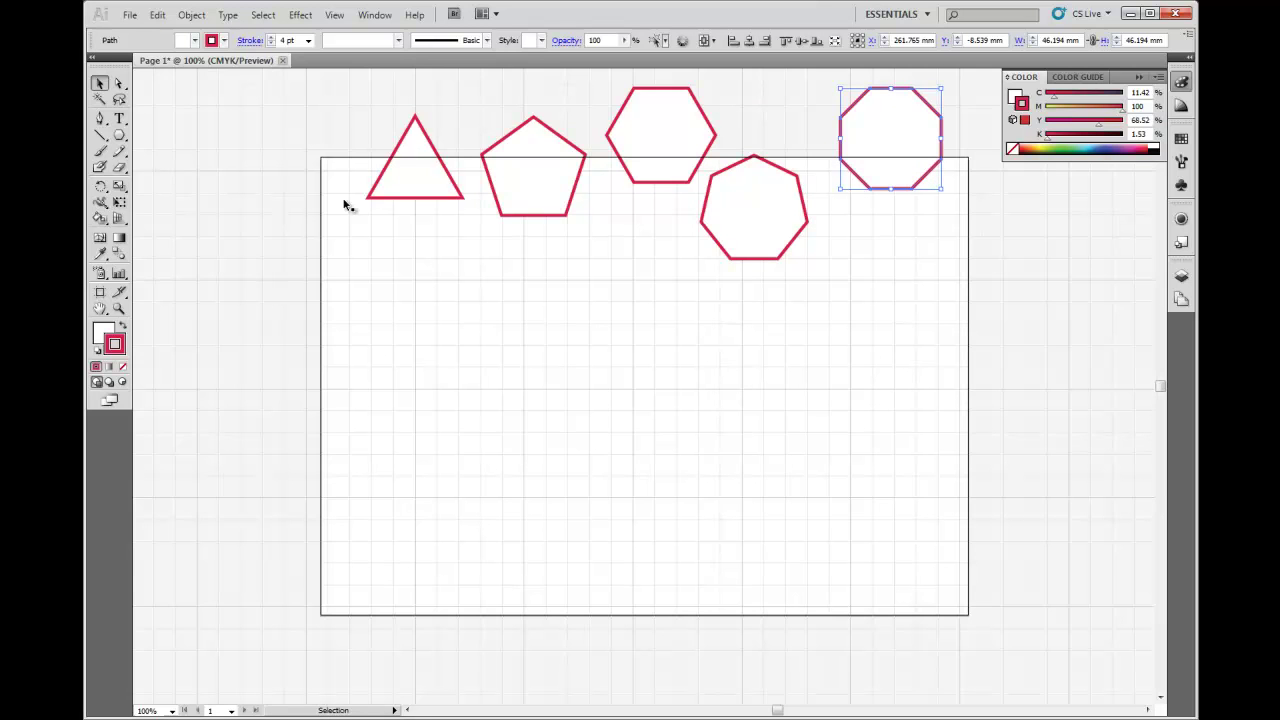
drag(388, 177, 342, 365)
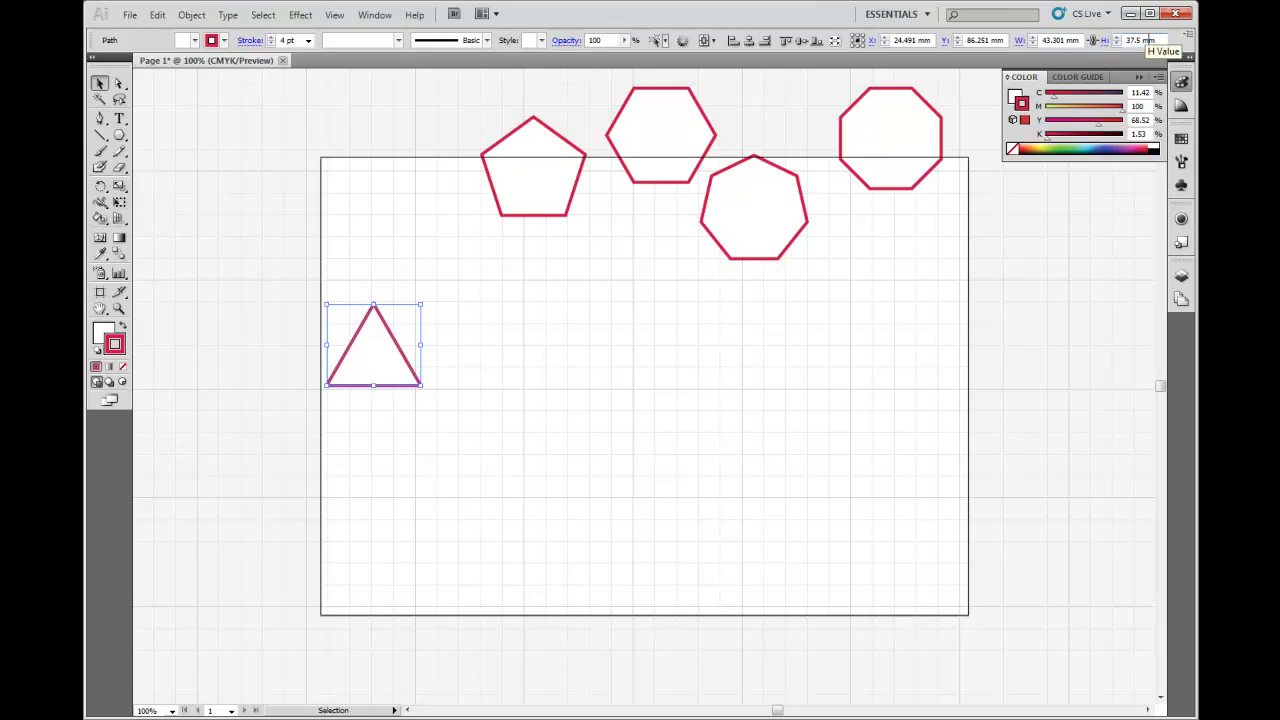
click(1094, 44)
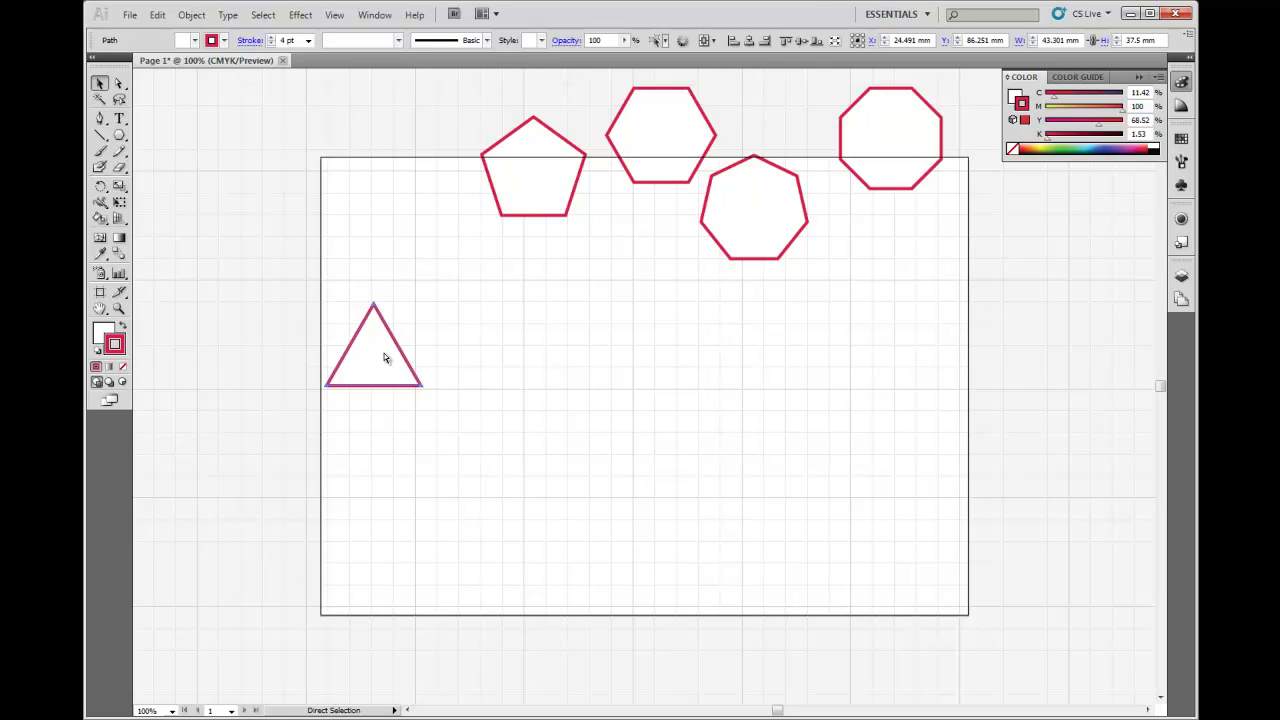
- Zoom in and duplicate the triangle edge to edge rightward, making a row of six
key(ctrl+plus)
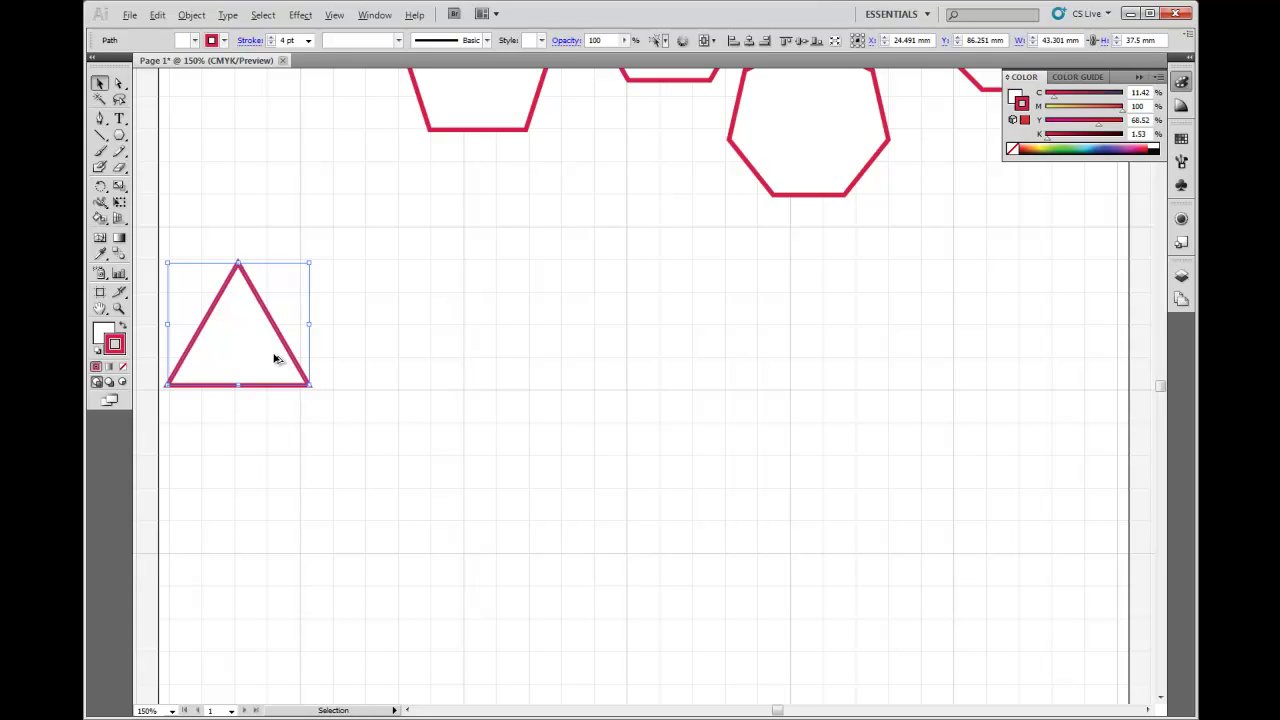
drag(275, 359, 417, 360)
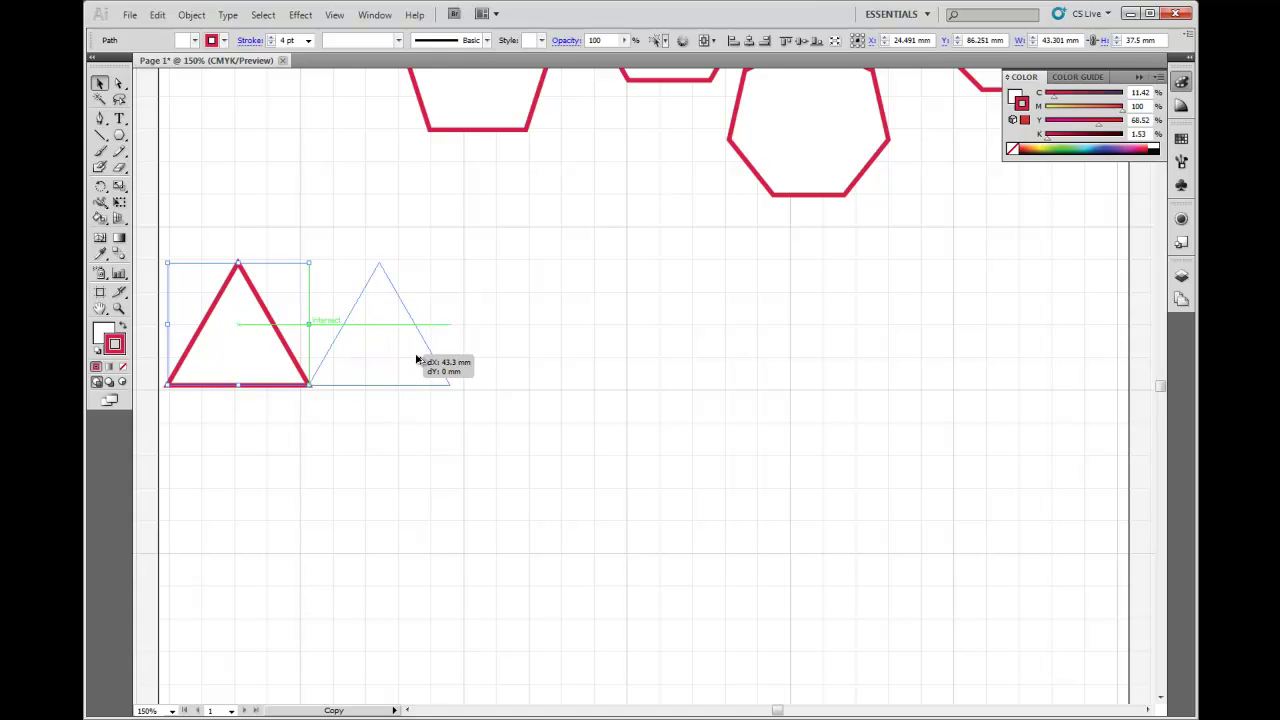
drag(417, 360, 417, 360)
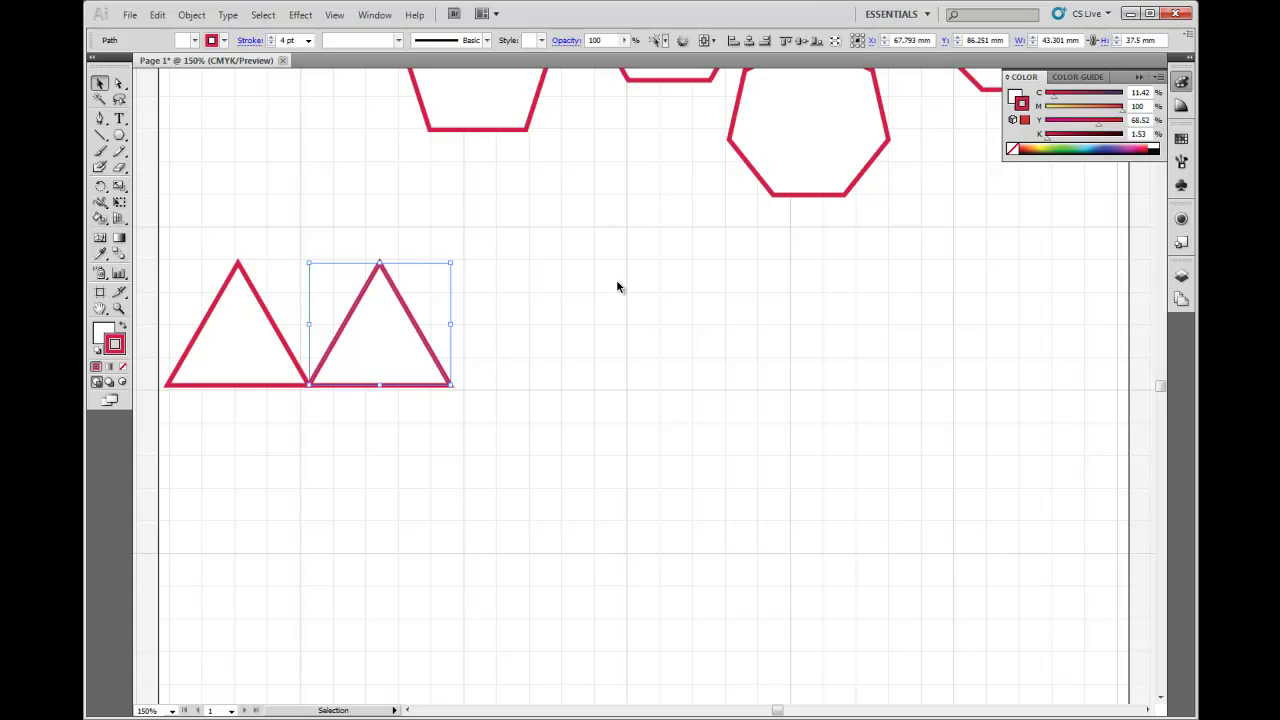
key(a)
key(ctrl+d)
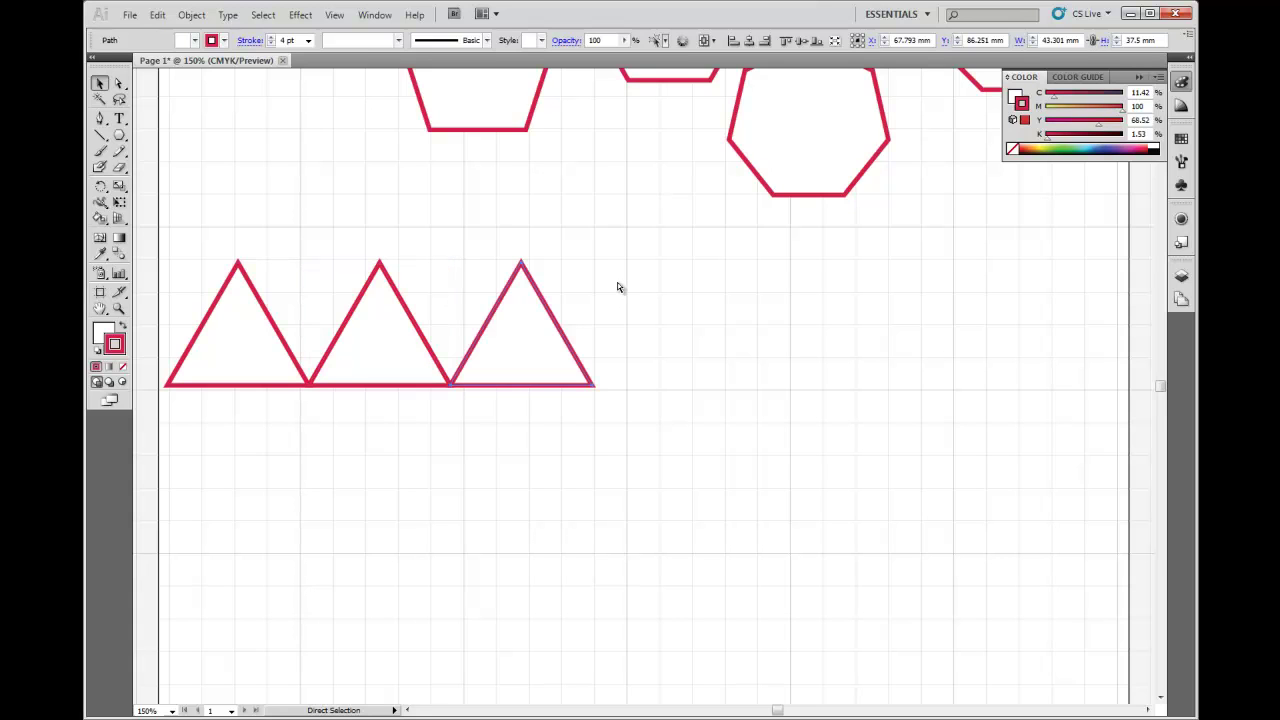
key(ctrl+d)
key(ctrl+d)
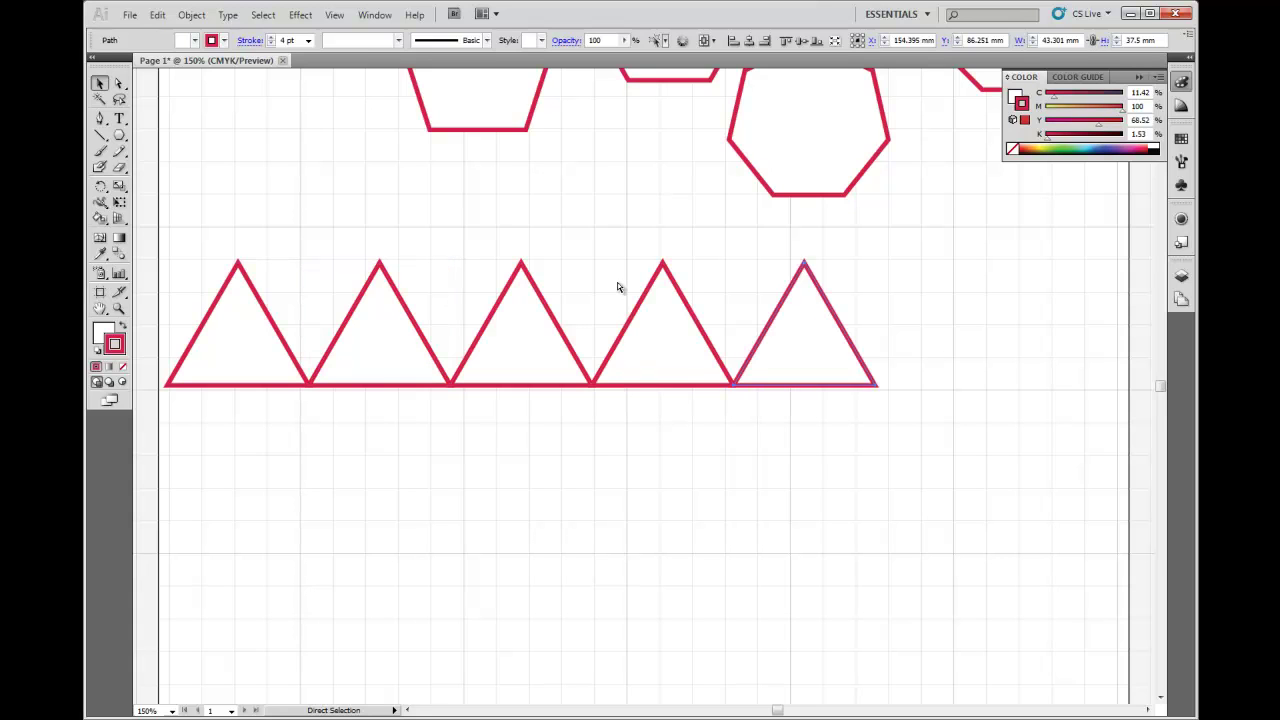
key(ctrl+d)
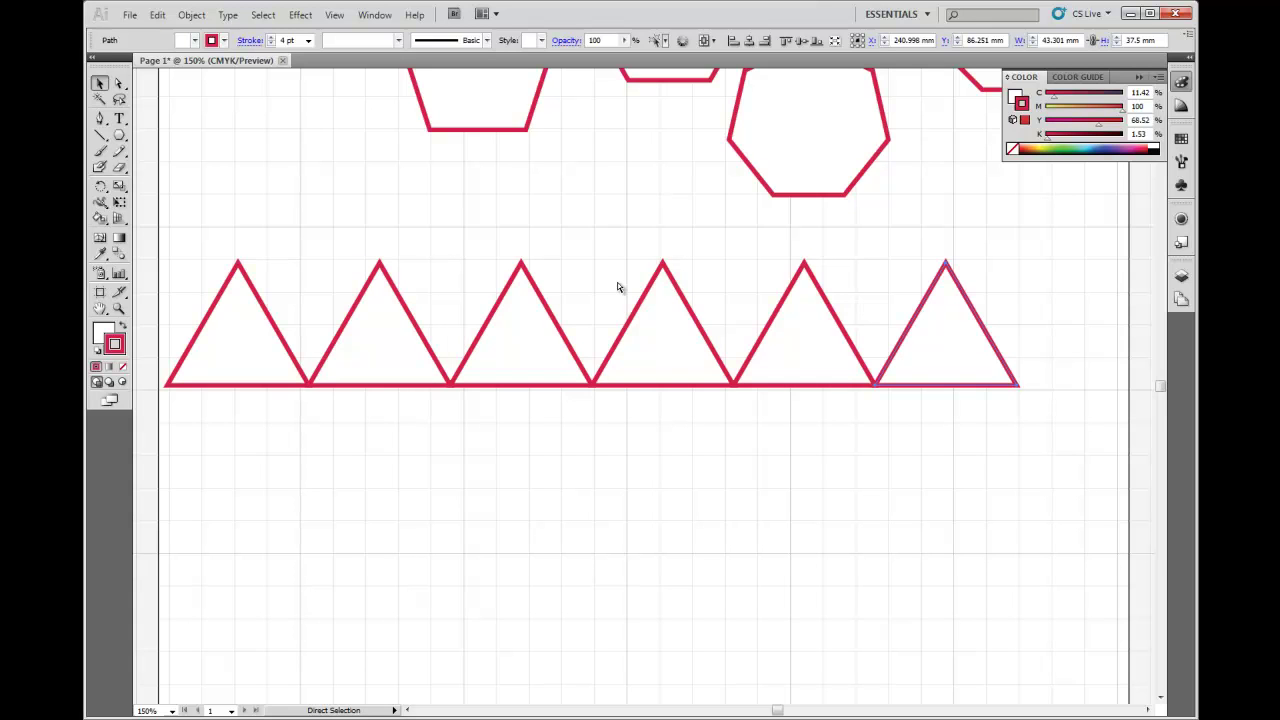
key(v)
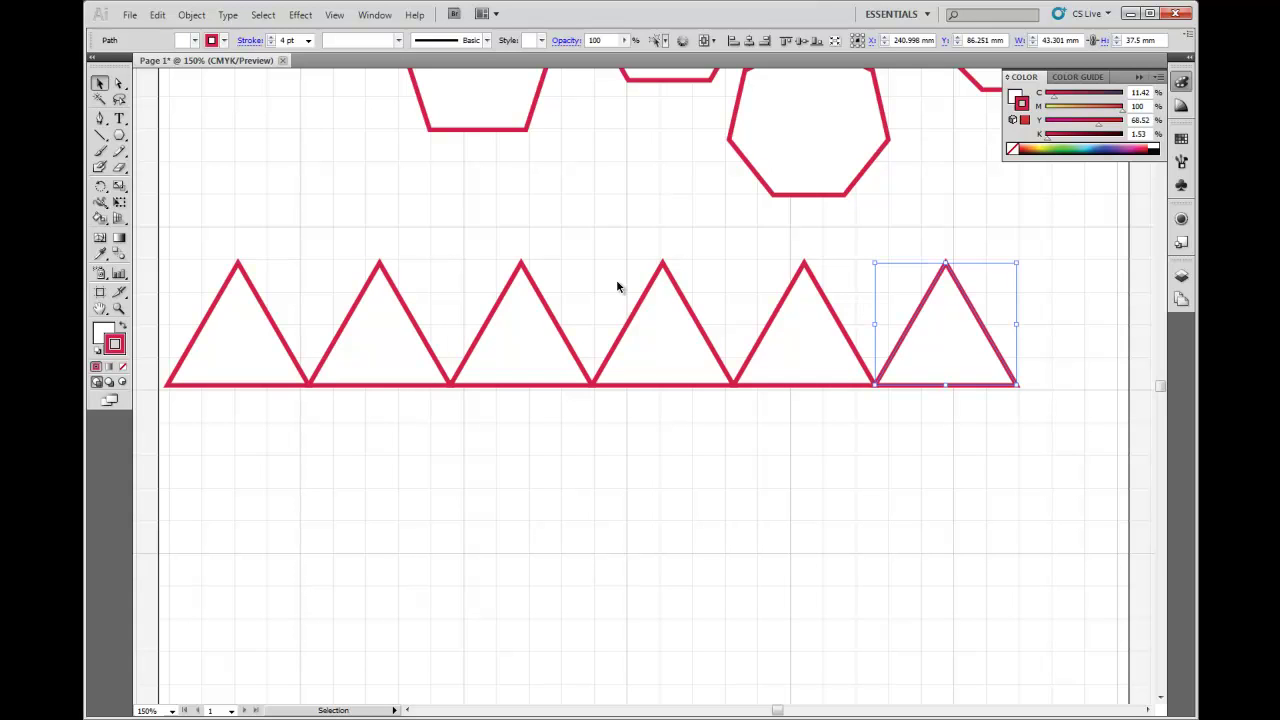
- Make a Horizontal-axis reflected copy of the leftmost triangle with the Reflect dialog
click(258, 336)
right_click(258, 336)
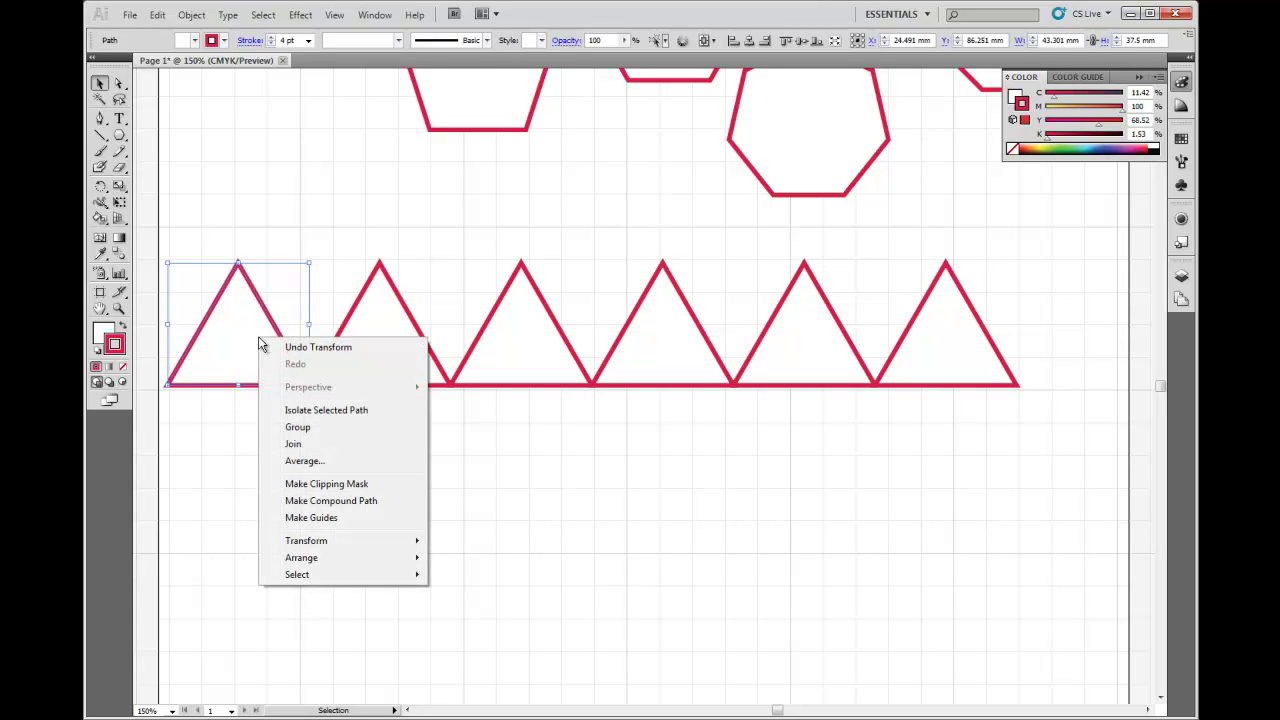
mouse_move(343, 542)
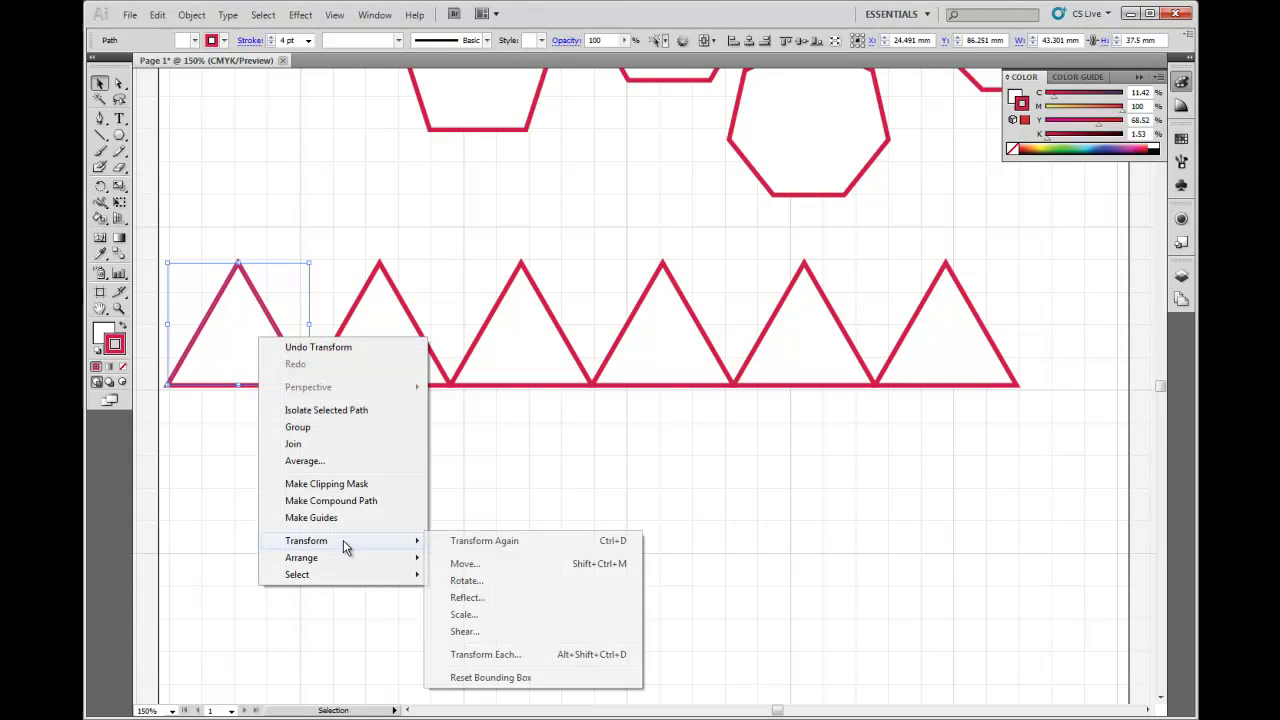
click(467, 598)
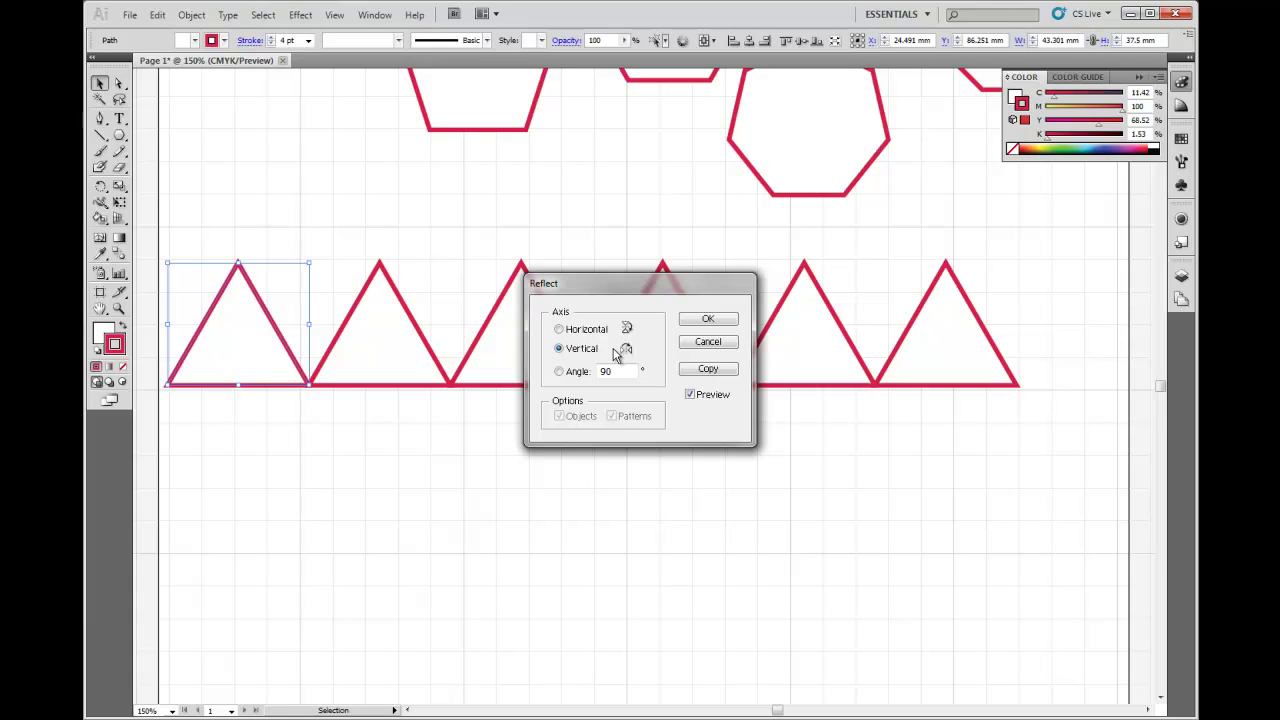
click(560, 331)
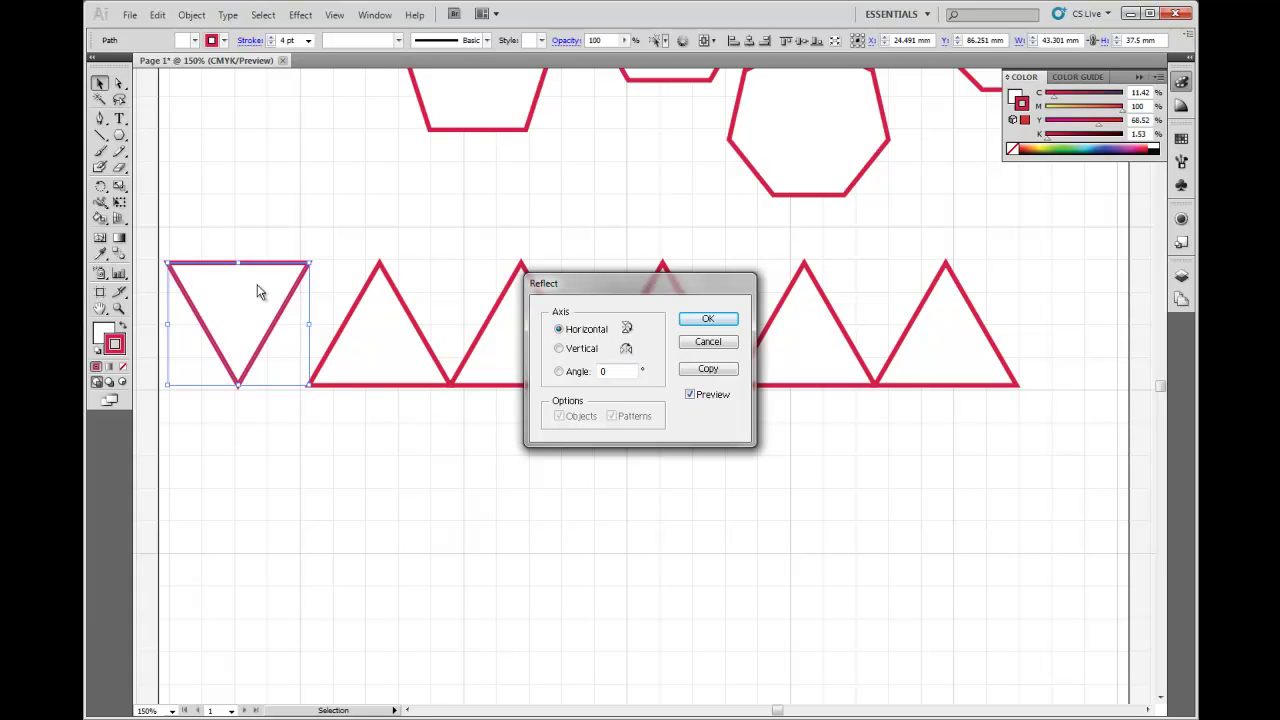
click(707, 369)
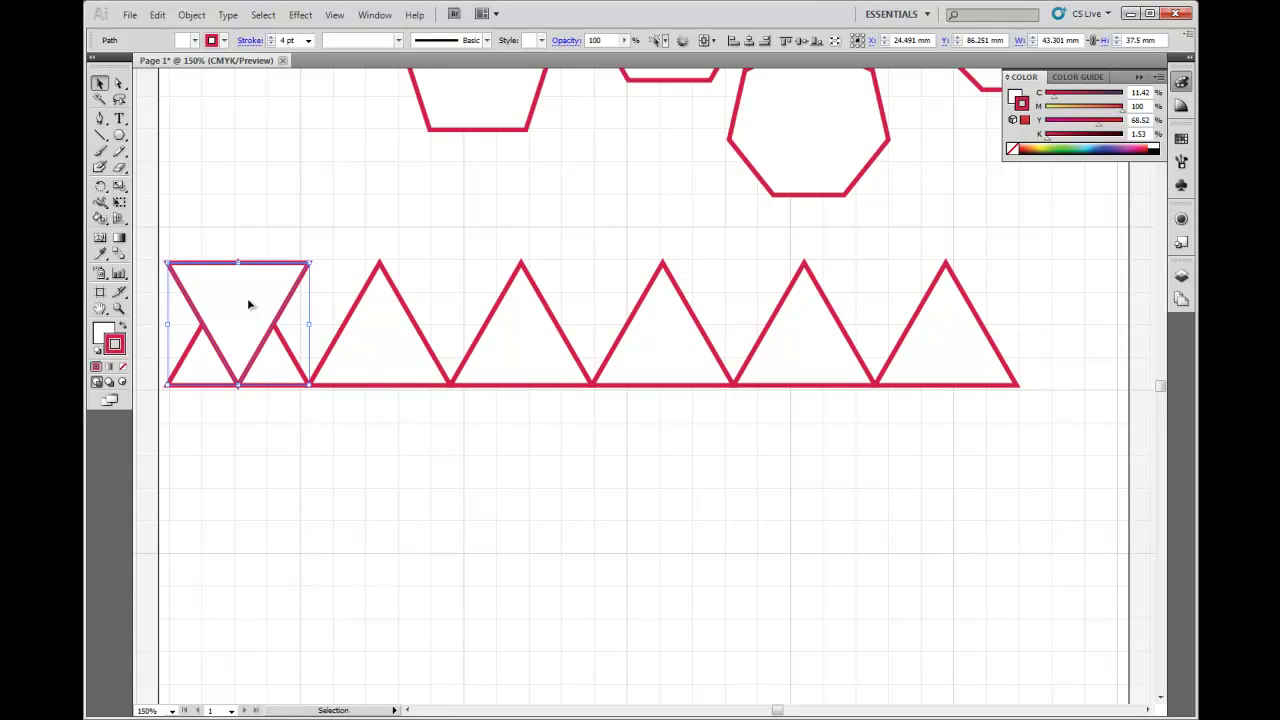
- Move the inverted triangle into the first gap and copy it into each remaining gap
drag(247, 298, 322, 305)
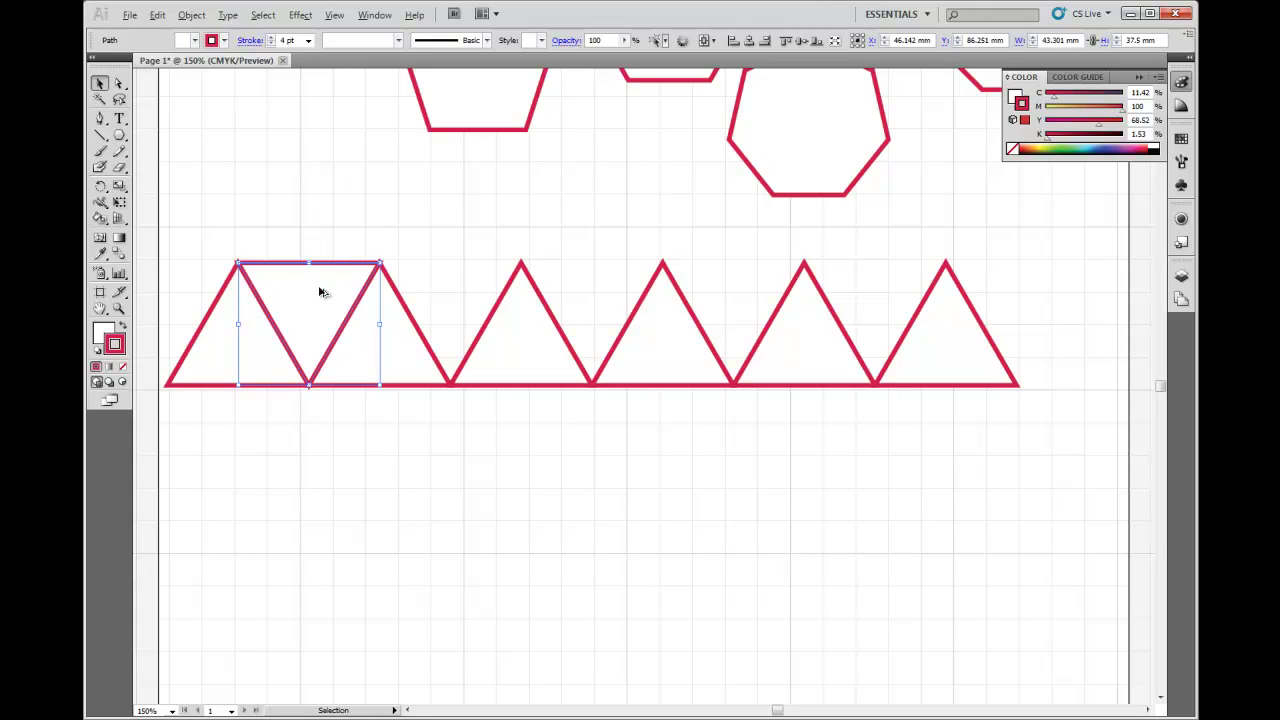
drag(318, 291, 460, 294)
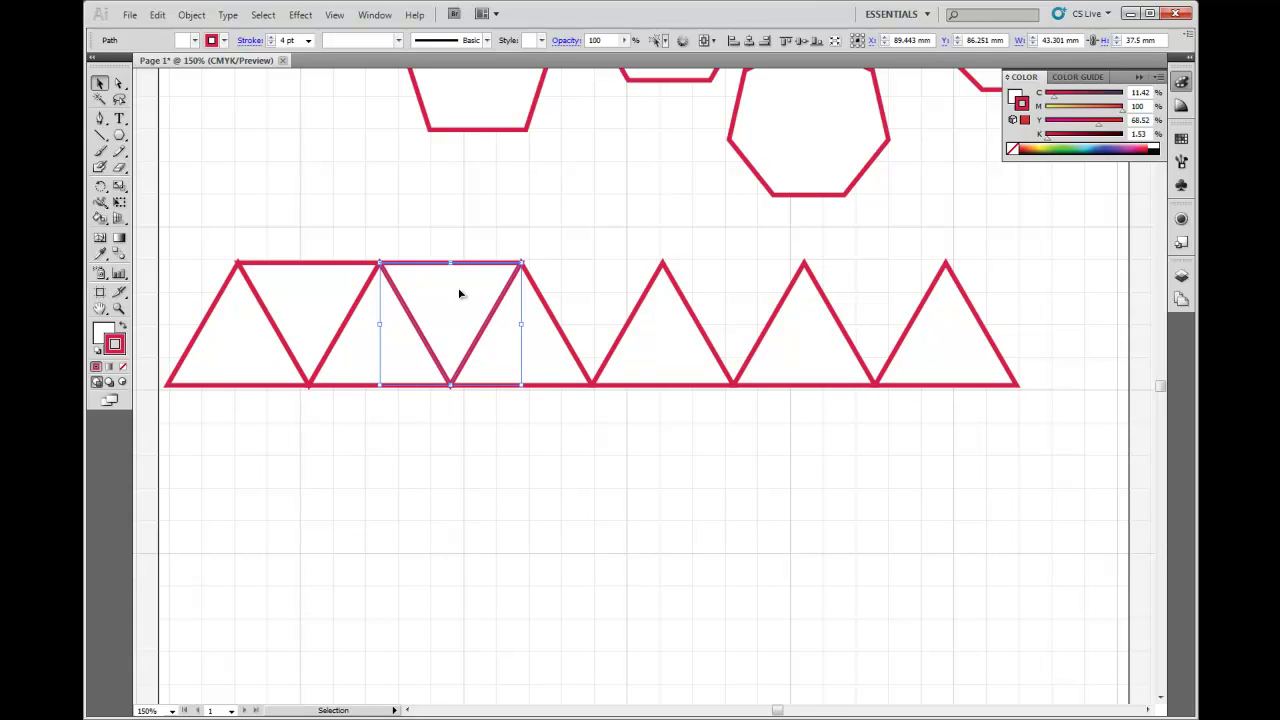
key(a)
key(ctrl+d)
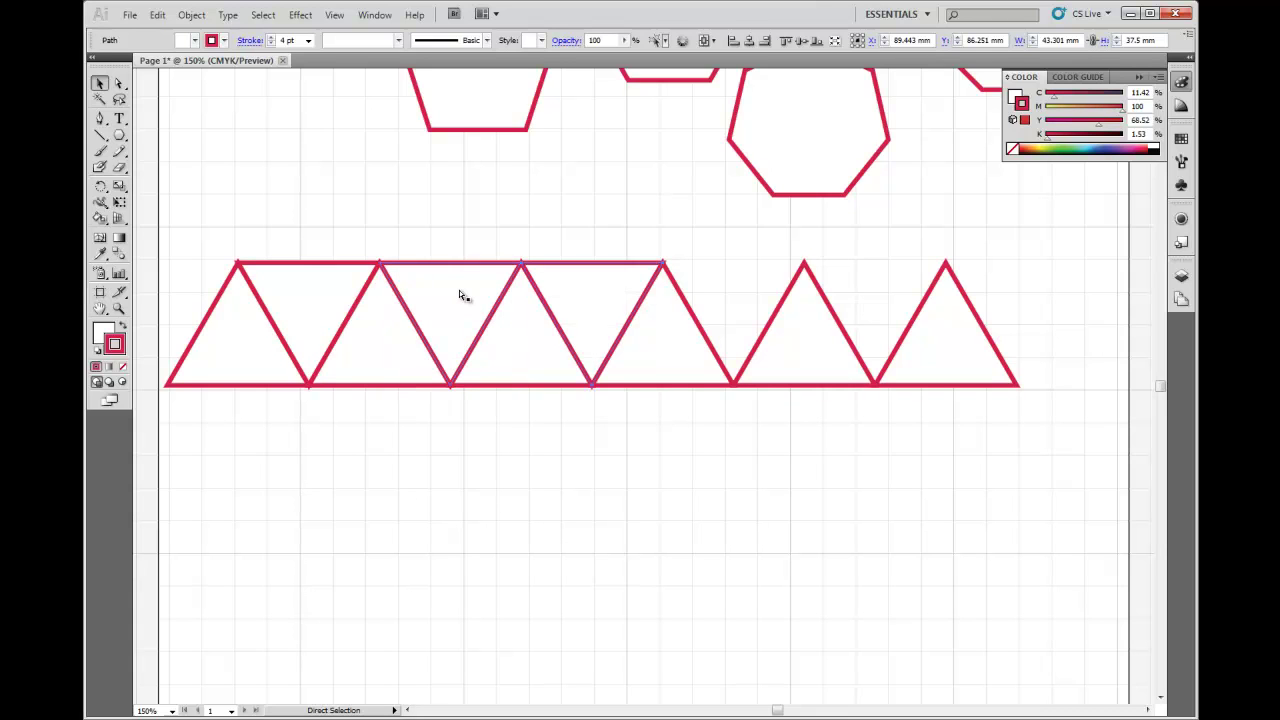
key(ctrl+d)
key(ctrl+d)
key(v)
click(355, 225)
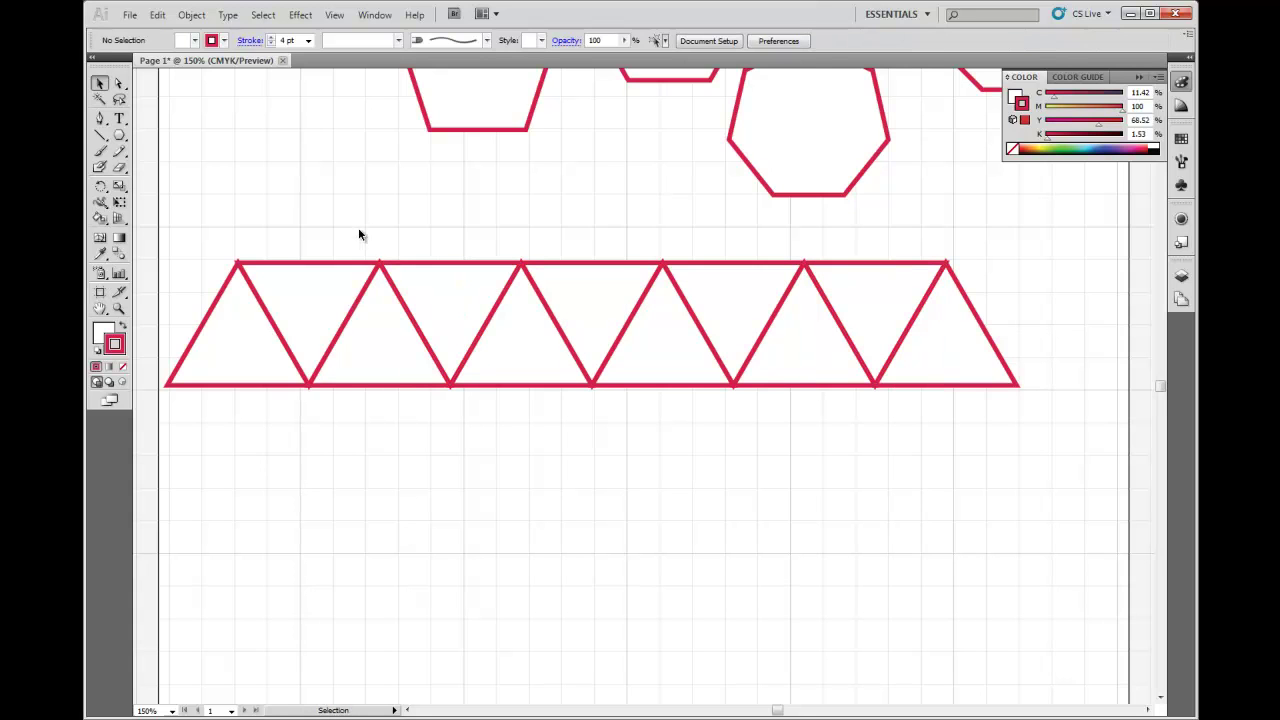
- Delete the rightmost upright triangle and duplicate the strip below, shifted half a triangle right
drag(166, 231, 1063, 433)
click(975, 355)
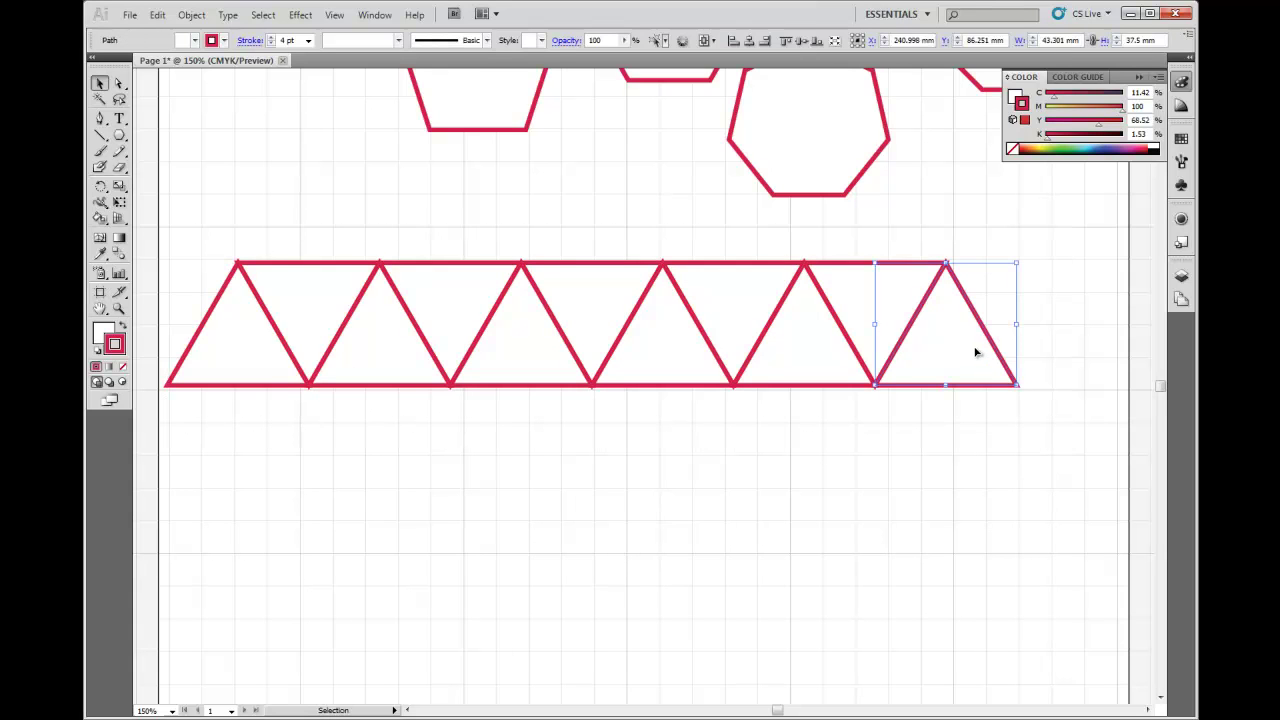
key(Delete)
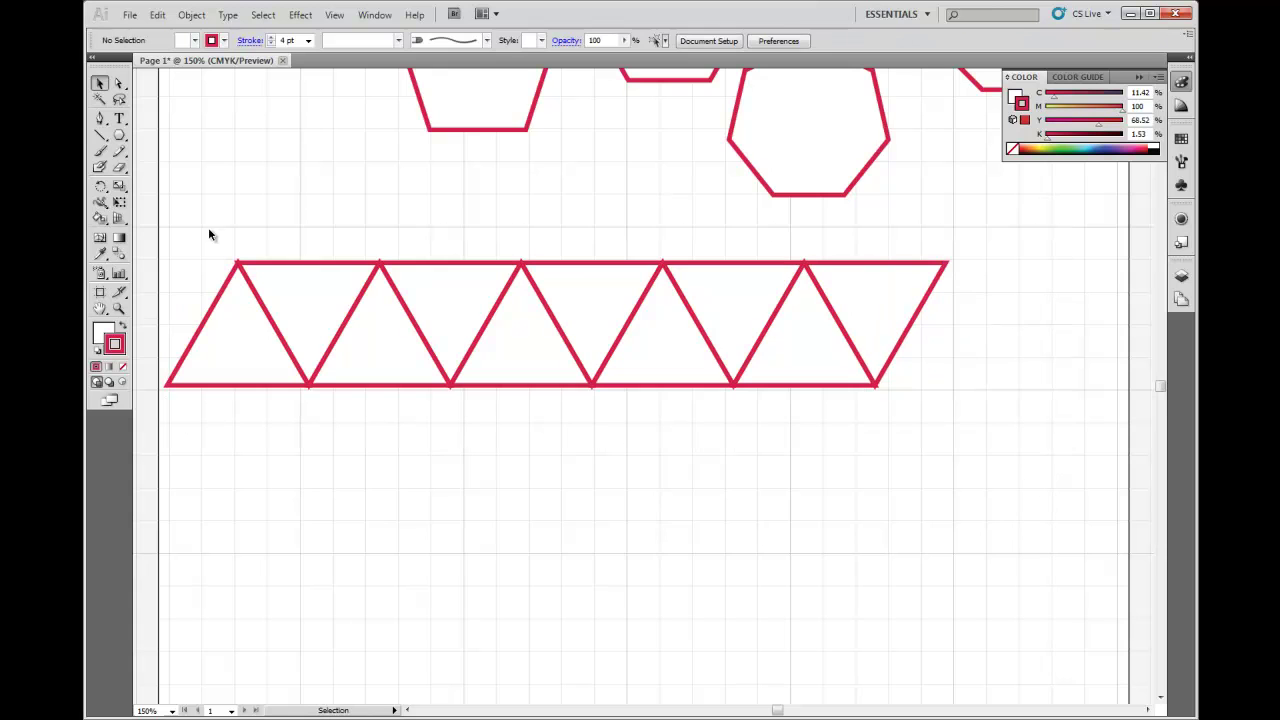
drag(190, 234, 973, 449)
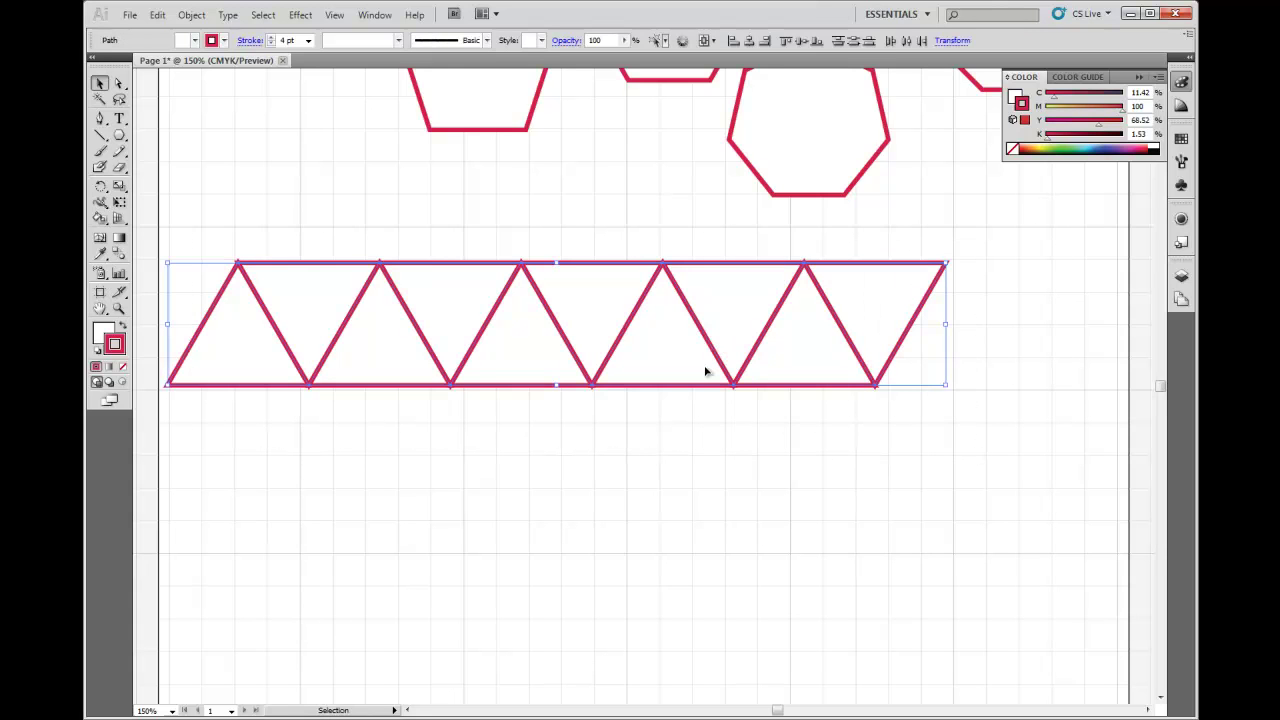
drag(706, 372, 775, 495)
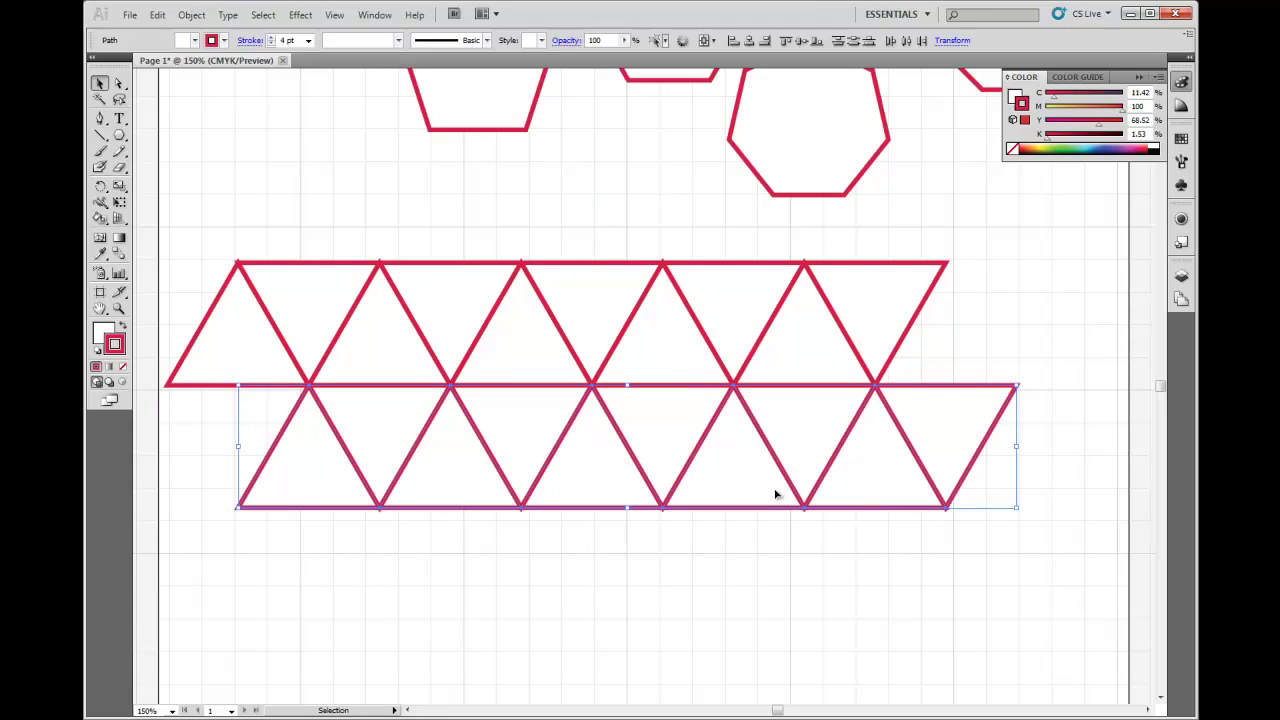
drag(165, 189, 1060, 568)
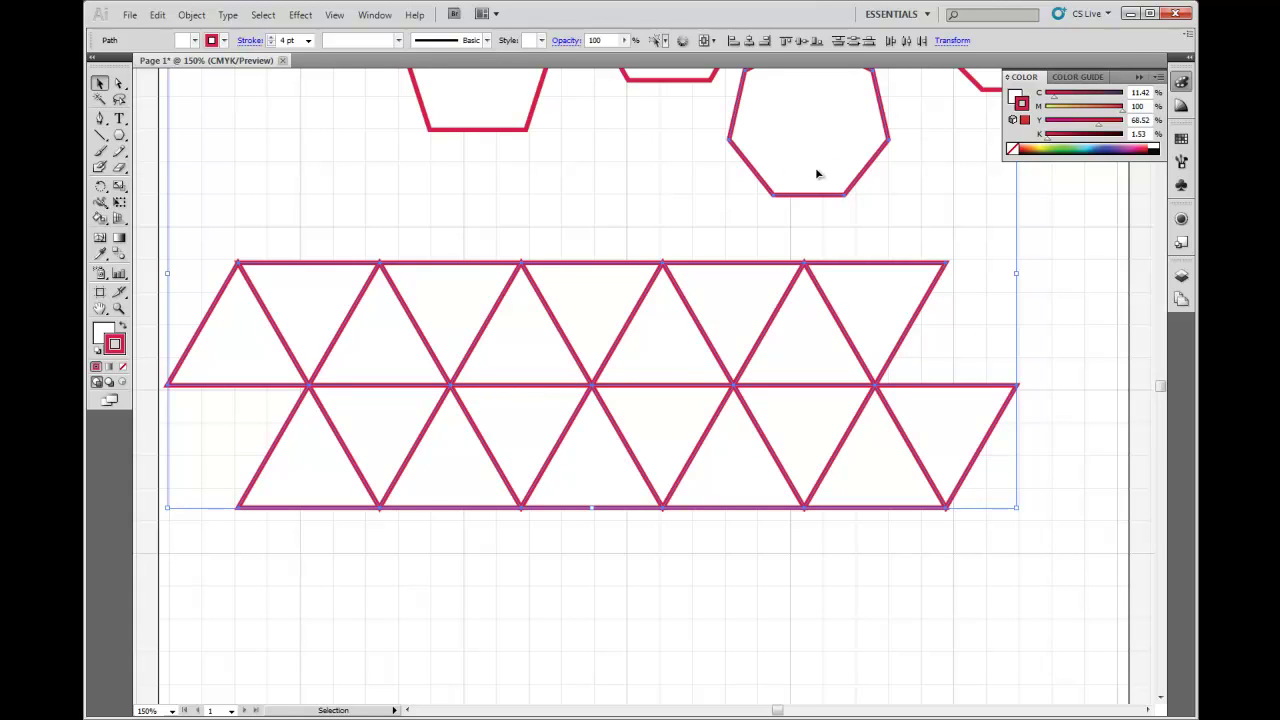
key(shift)
shift+click(816, 174)
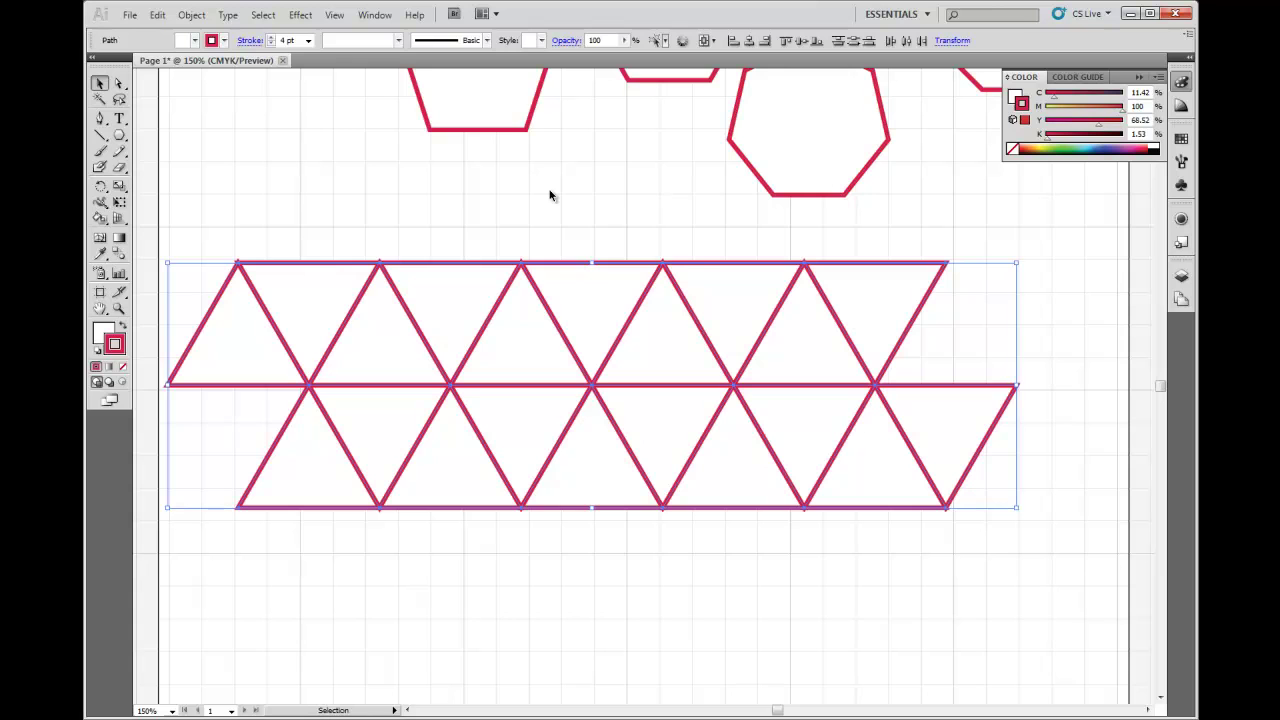
click(364, 219)
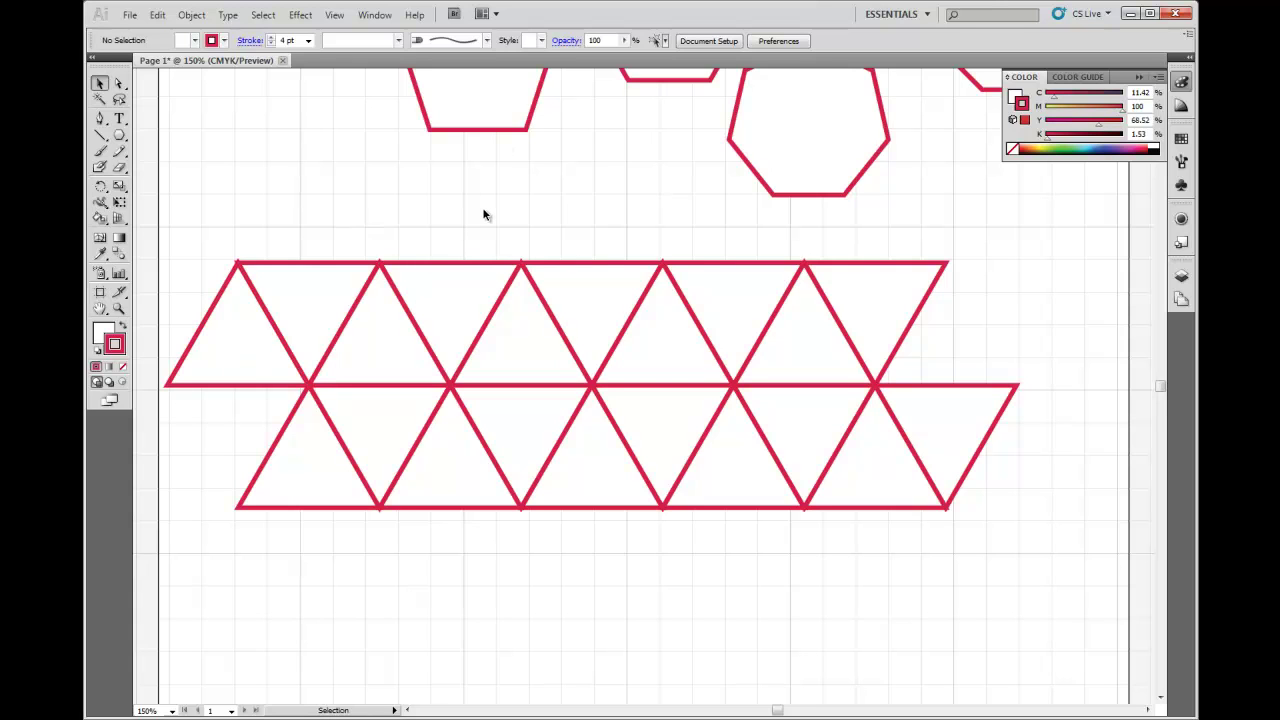
click(234, 340)
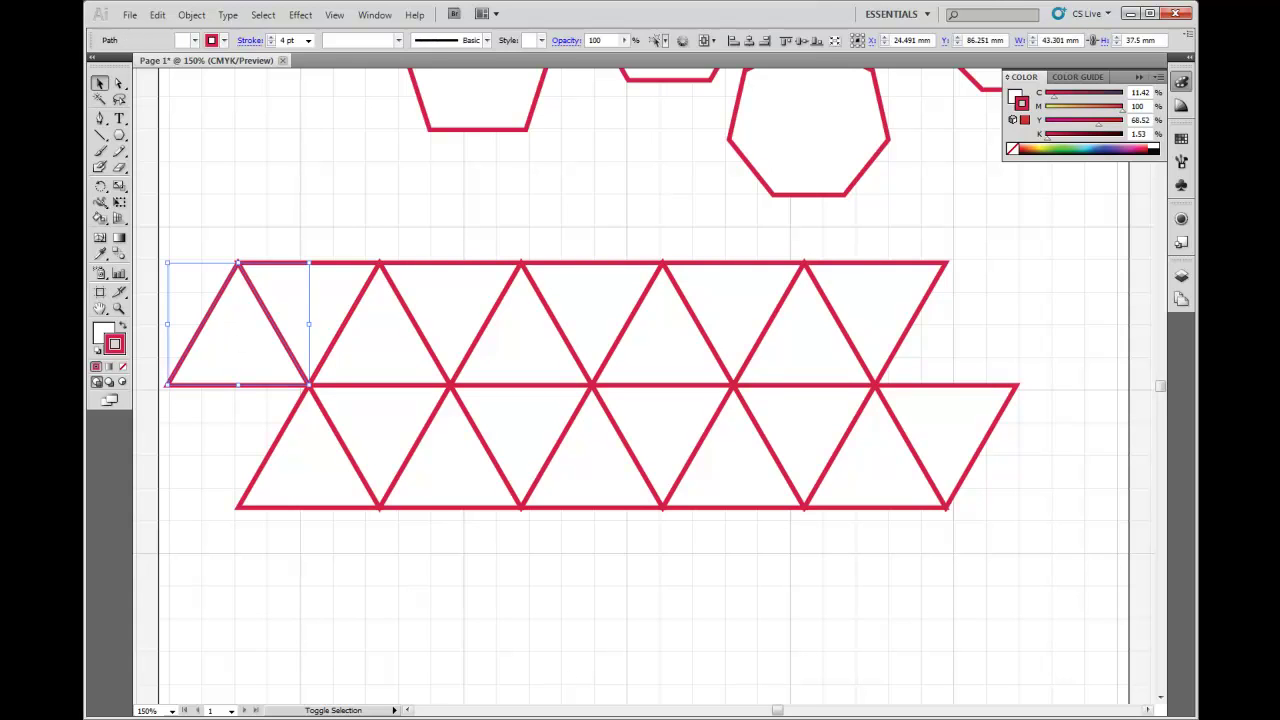
shift+click(501, 107)
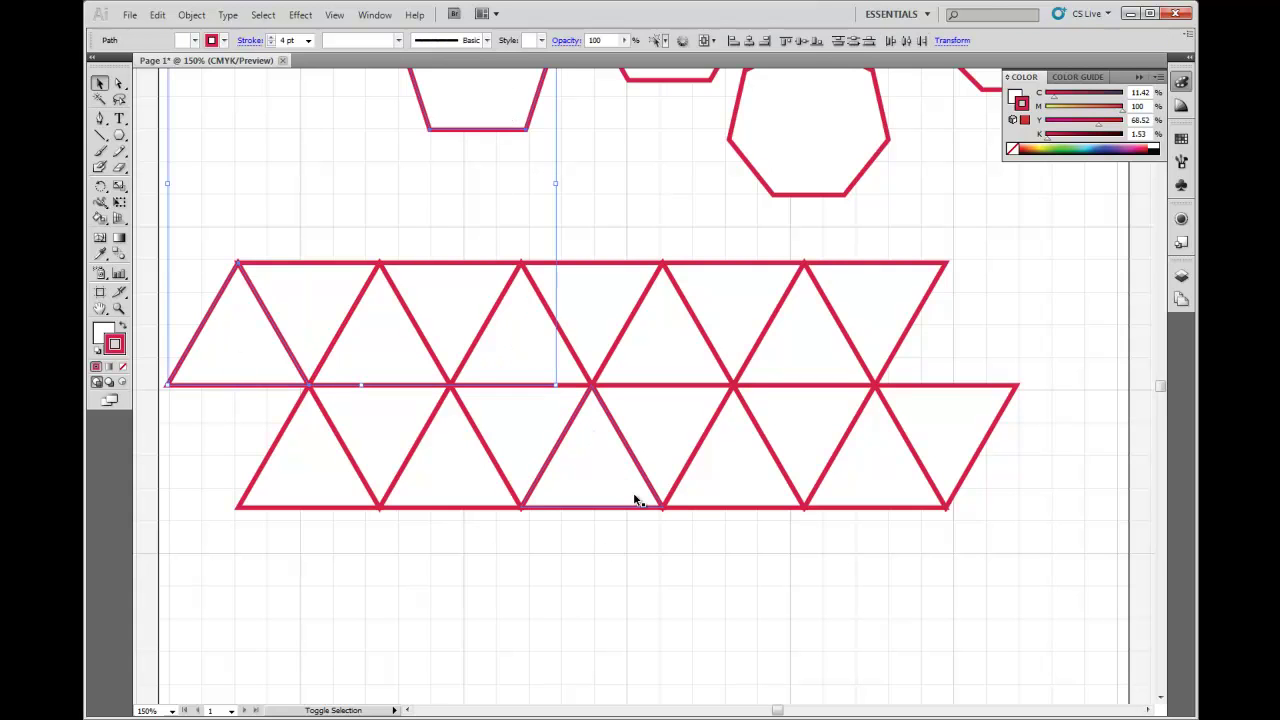
shift+click(855, 146)
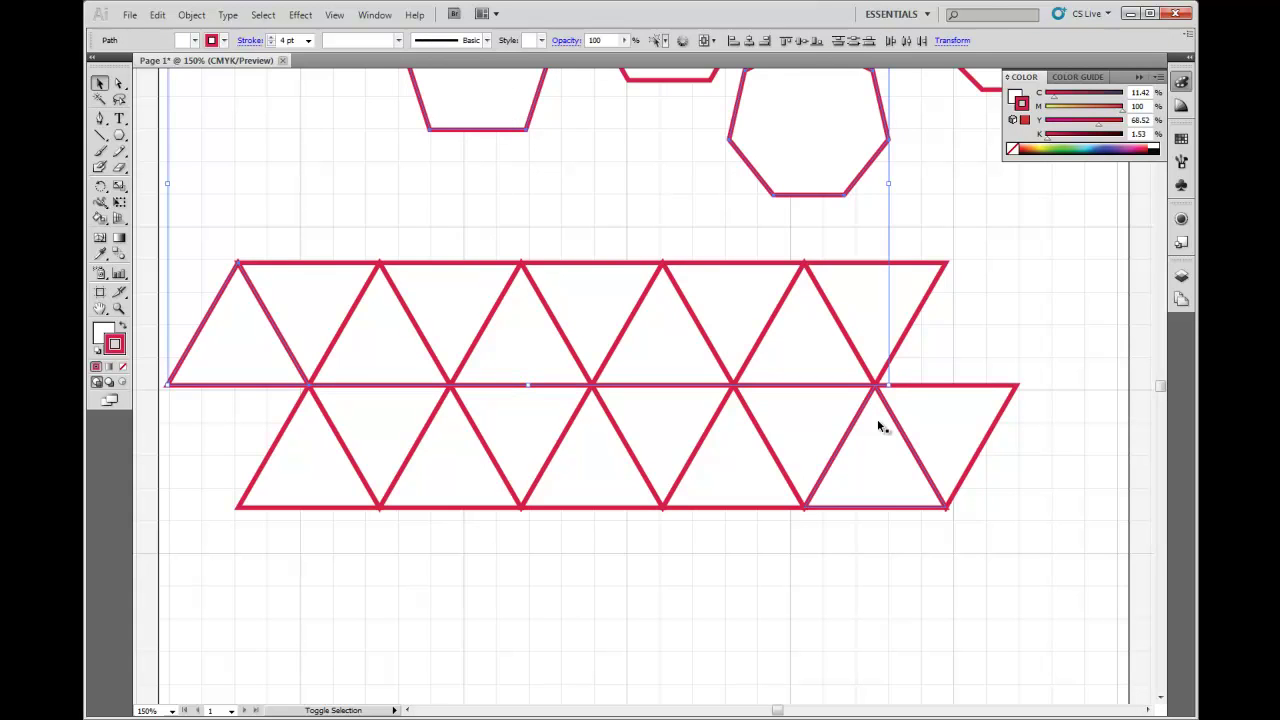
mouse_move(812, 143)
mouse_down()
mouse_move(984, 393)
mouse_move(1166, 474)
mouse_move(994, 366)
mouse_move(838, 341)
mouse_move(954, 380)
mouse_move(951, 370)
mouse_up()
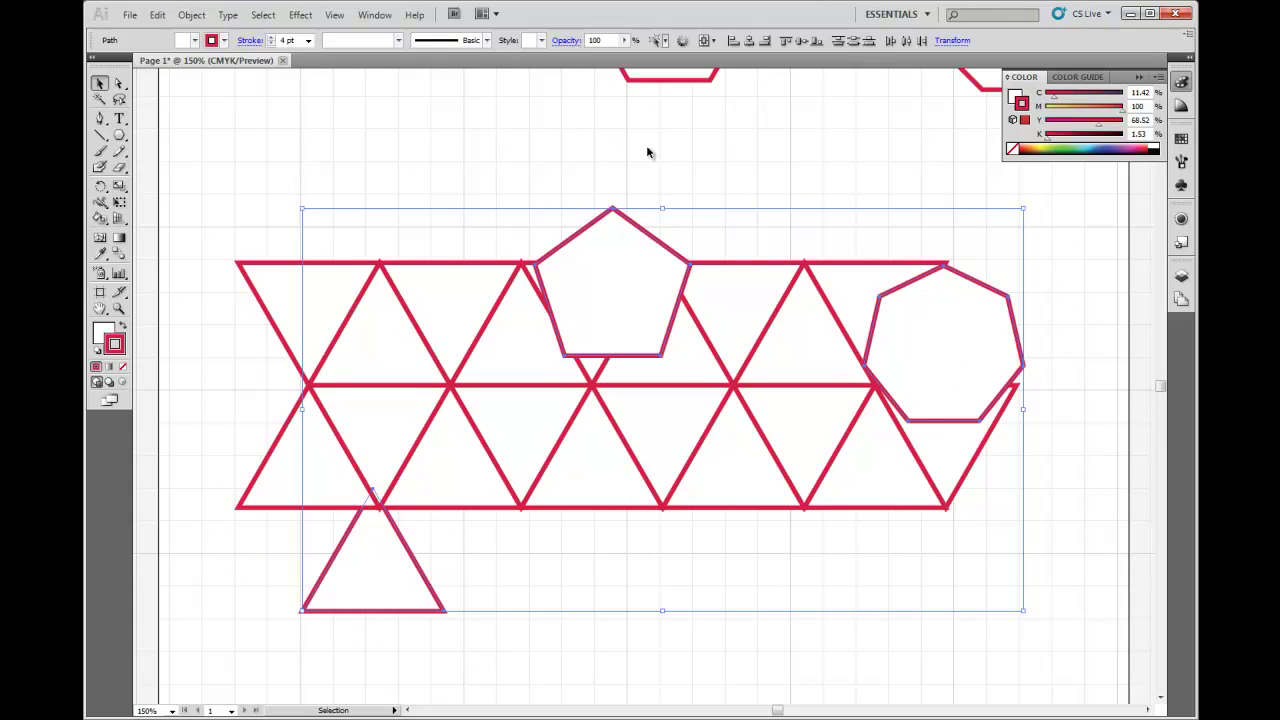
key(ctrl+z)
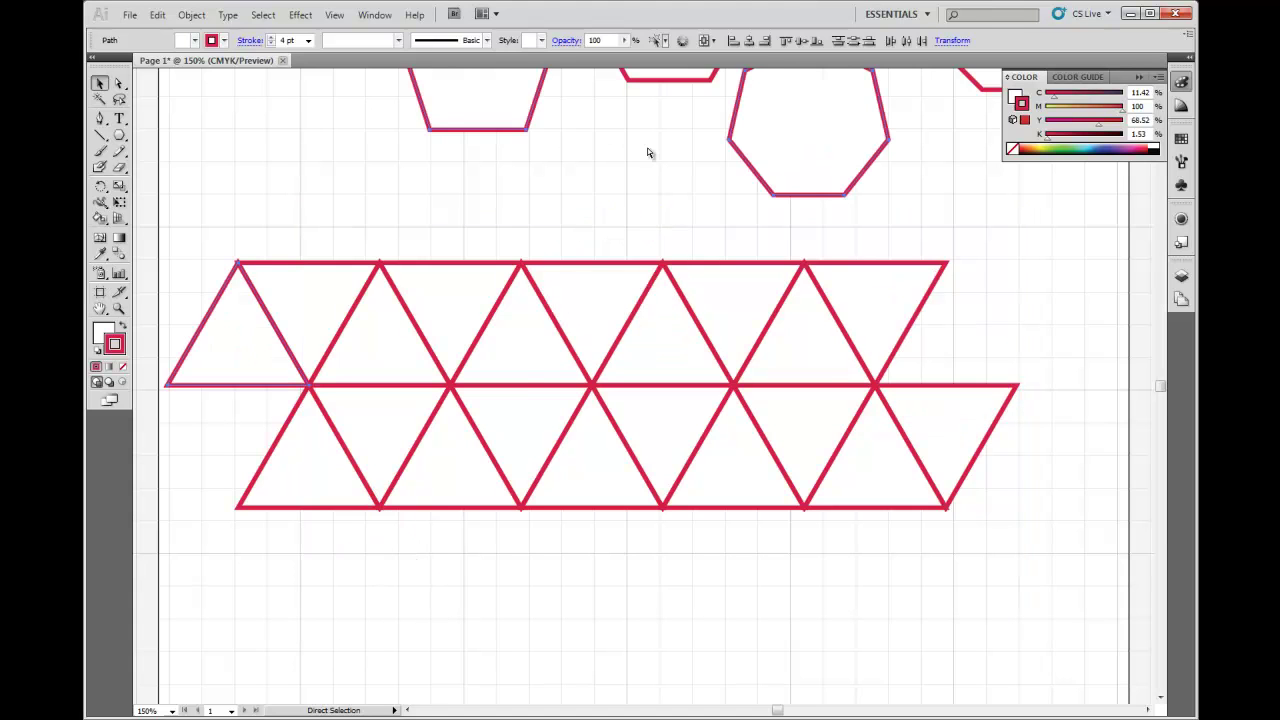
click(674, 192)
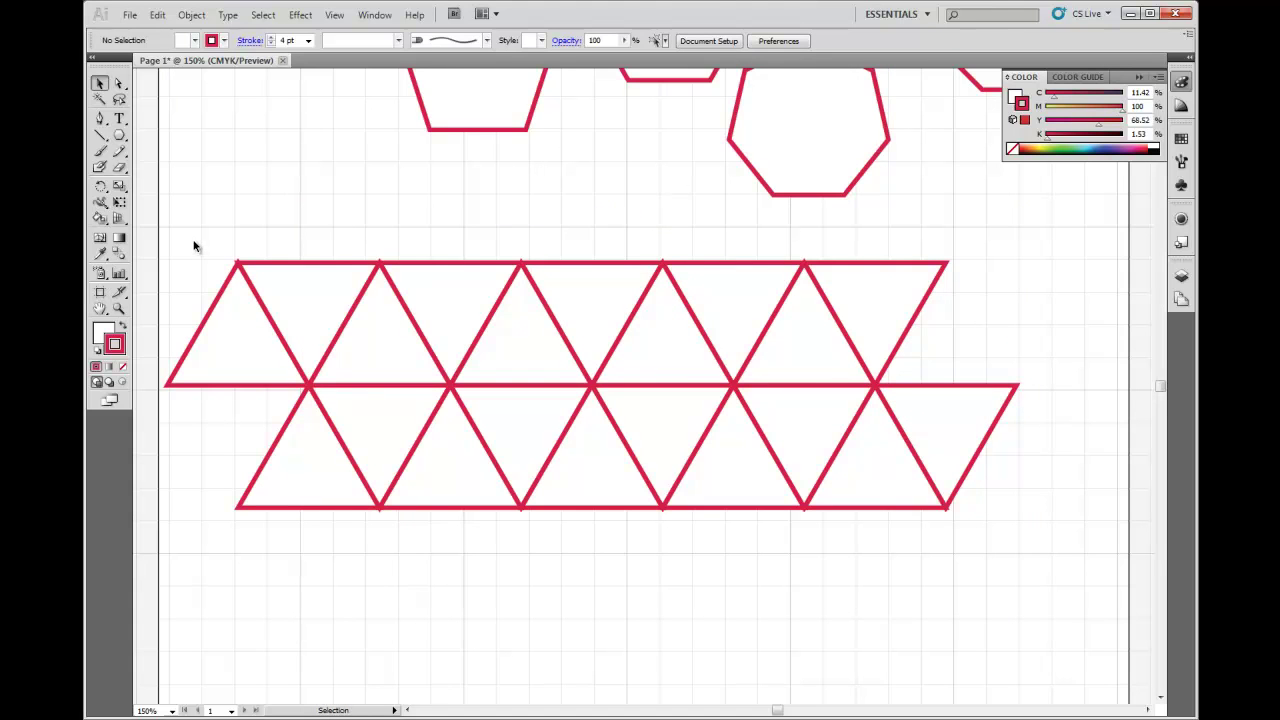
- Copy the two-row strip downward three times to build eight staggered triangle rows
drag(194, 242, 1020, 557)
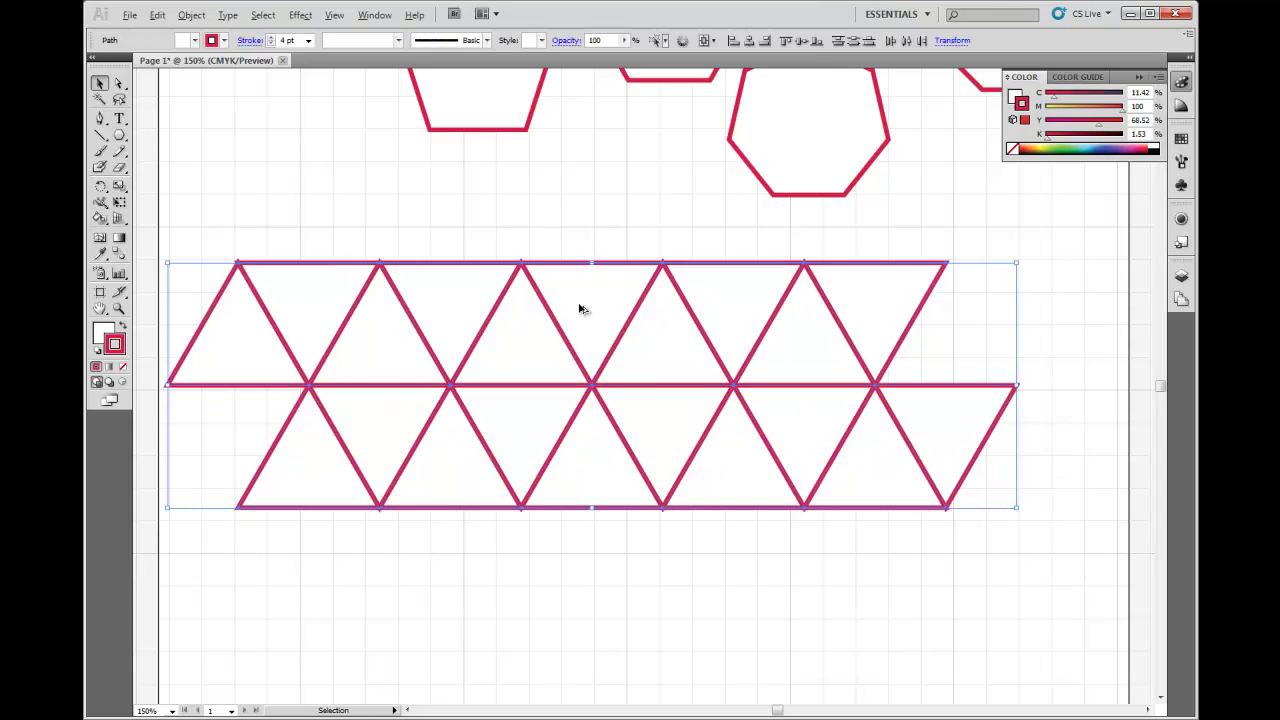
drag(580, 309, 578, 551)
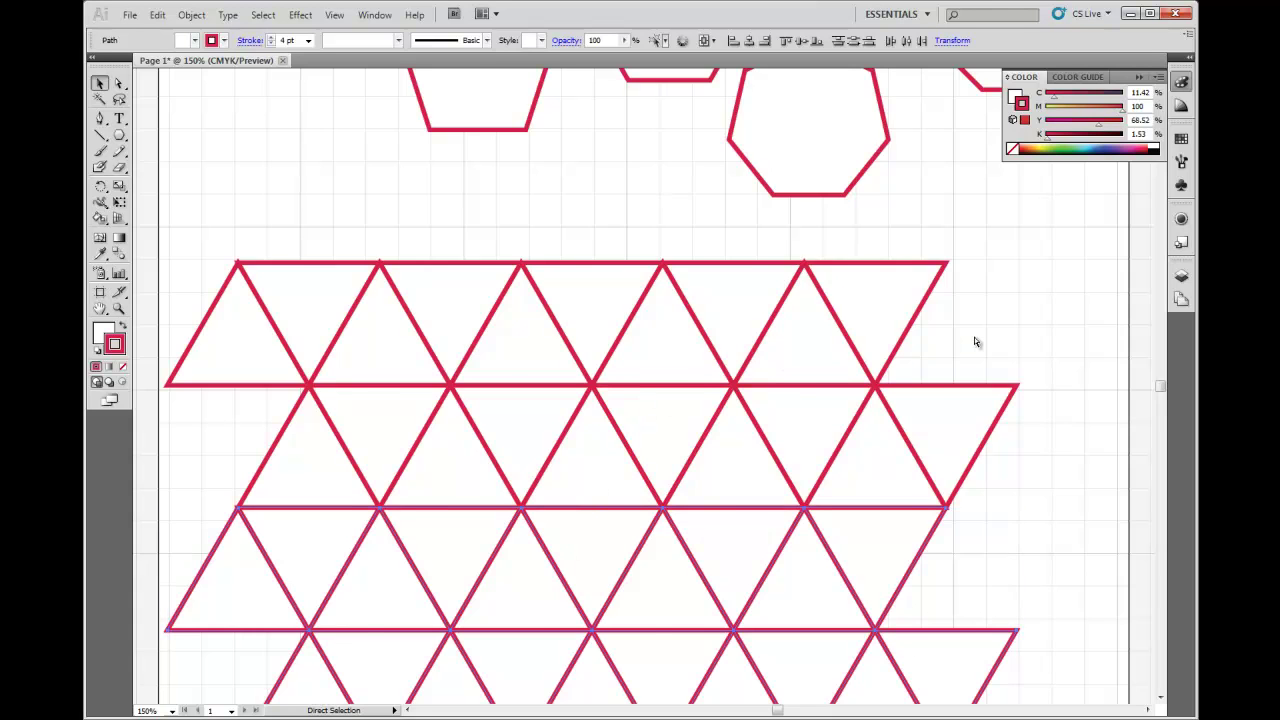
key(ctrl+minus)
key(ctrl+minus)
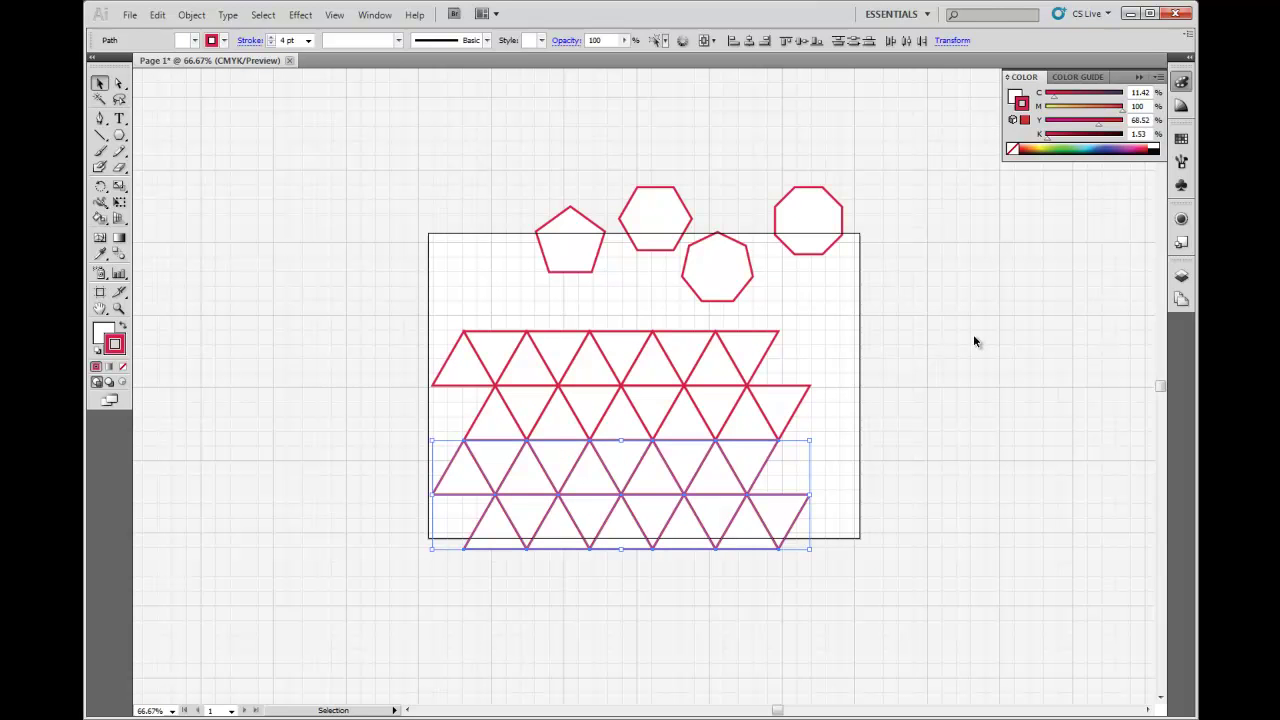
key(ctrl+d)
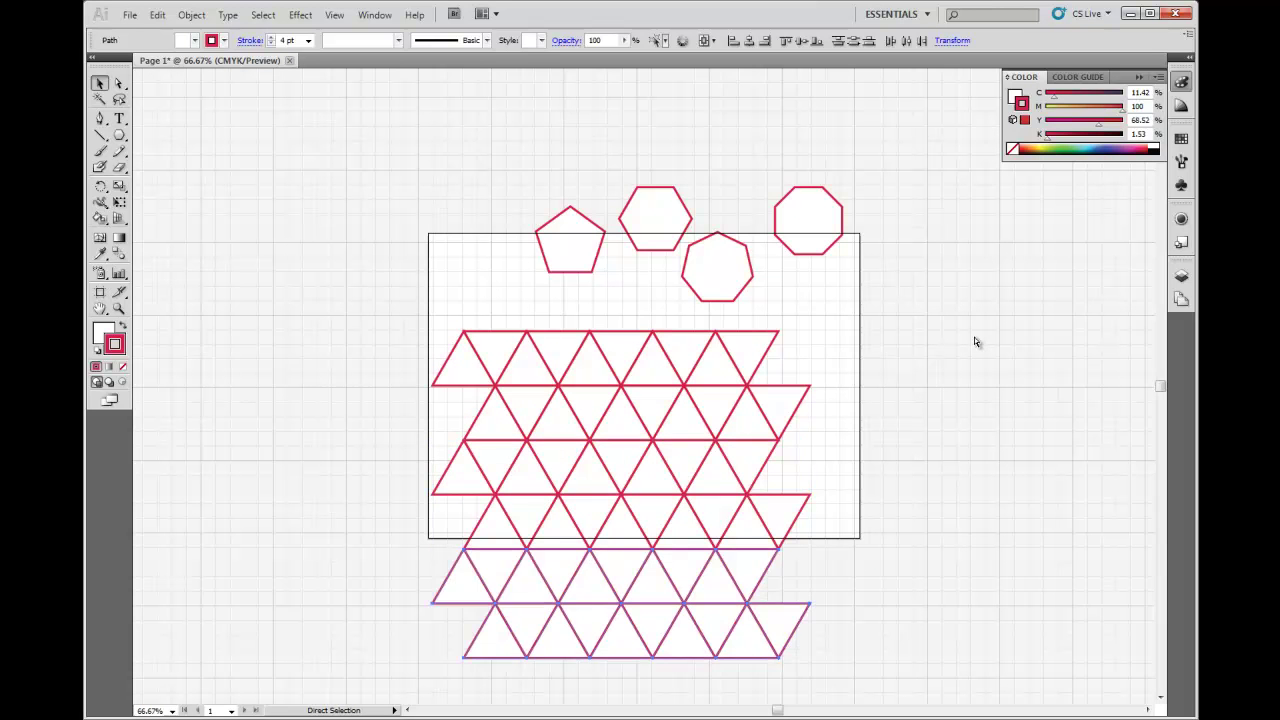
key(ctrl+d)
scroll(1015, 376, down, 3)
click(1000, 377)
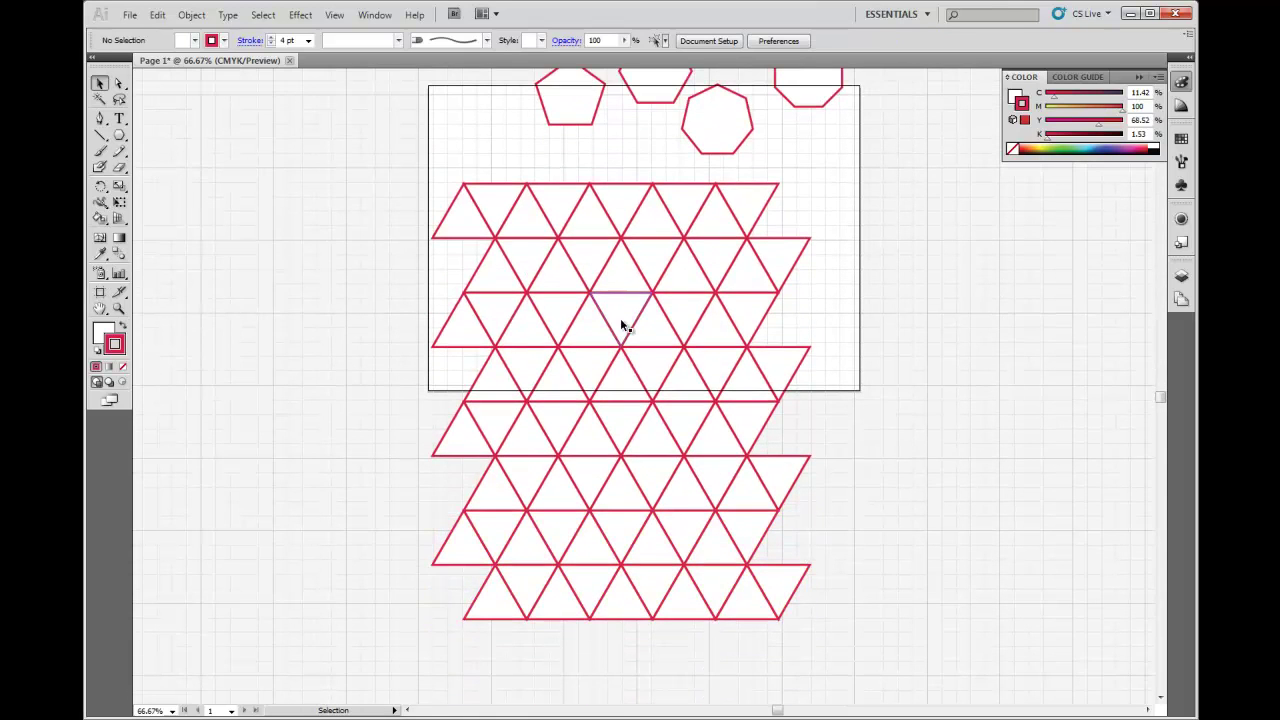